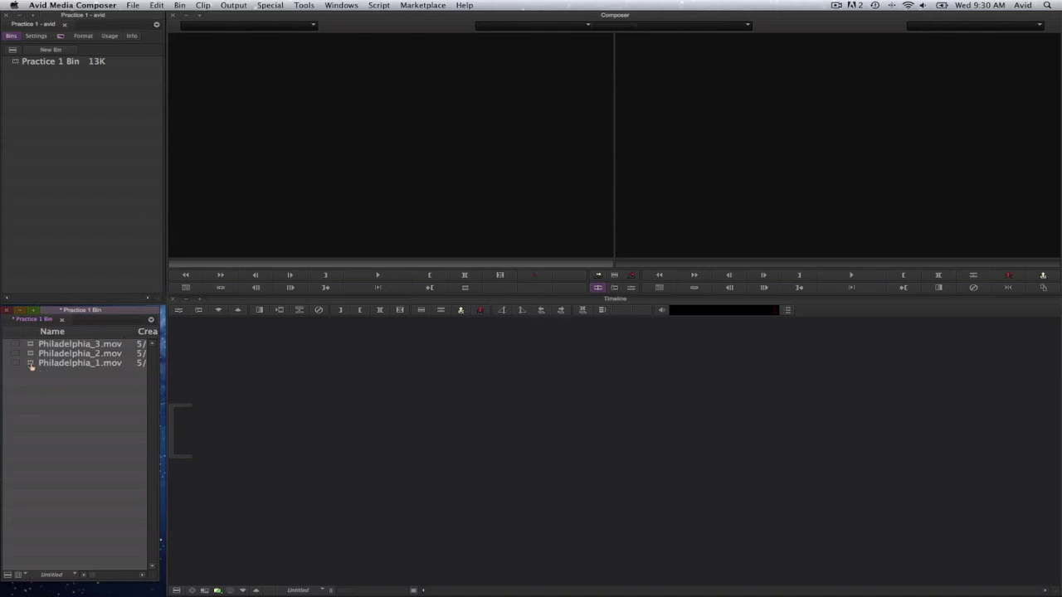
Open Philadelphia_1.mov in the Source monitor and scrub through it, ending back at 01:00:00:00
{"action": "double_click", "coordinate": [30, 366]}
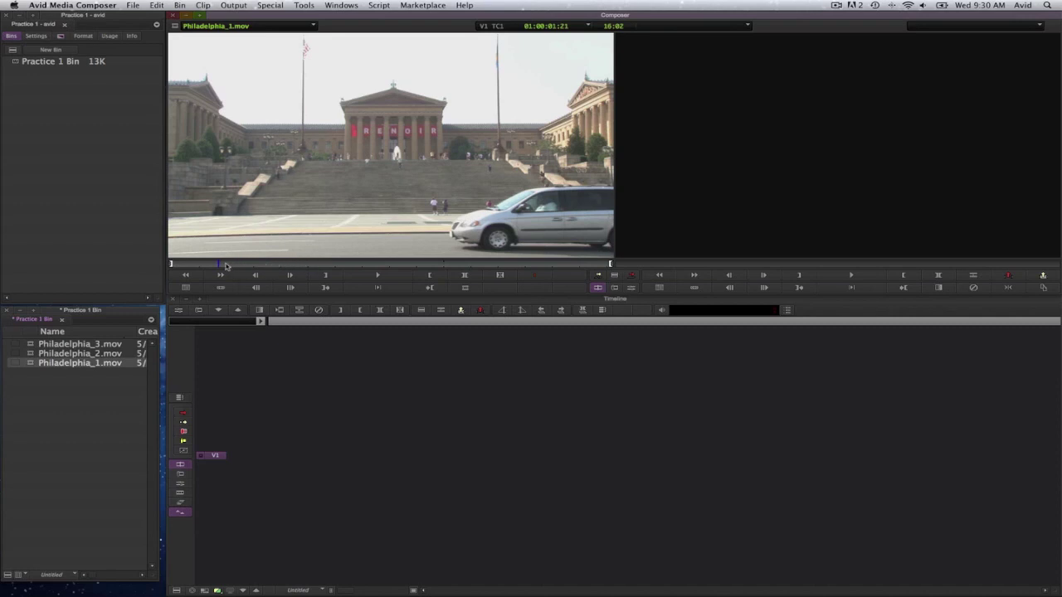
{"action": "left_click", "coordinate": [214, 265]}
{"action": "left_click_drag", "start_coordinate": [214, 265], "coordinate": [387, 274]}
{"action": "left_click", "coordinate": [238, 265]}
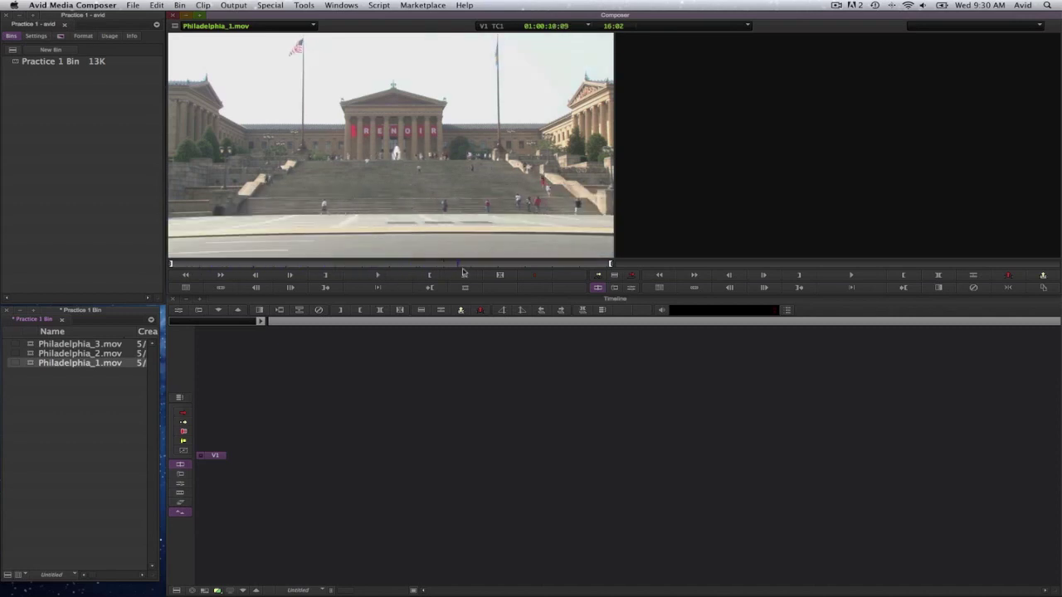
{"action": "left_click_drag", "start_coordinate": [238, 265], "coordinate": [170, 271]}
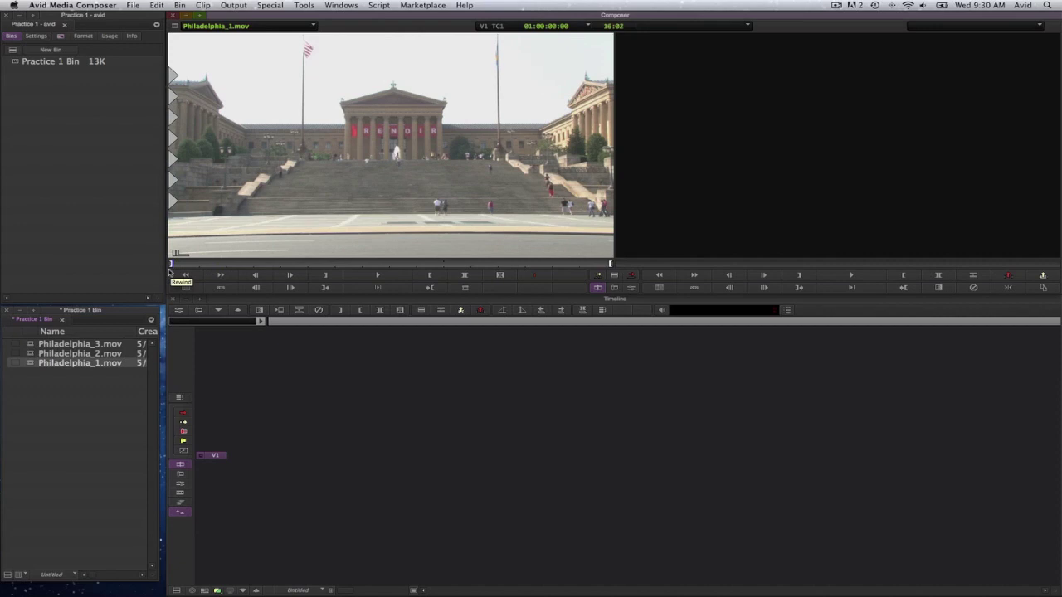
Play Philadelphia_1.mov forward through the passing cars, then play it in reverse
{"action": "key", "text": "space"}
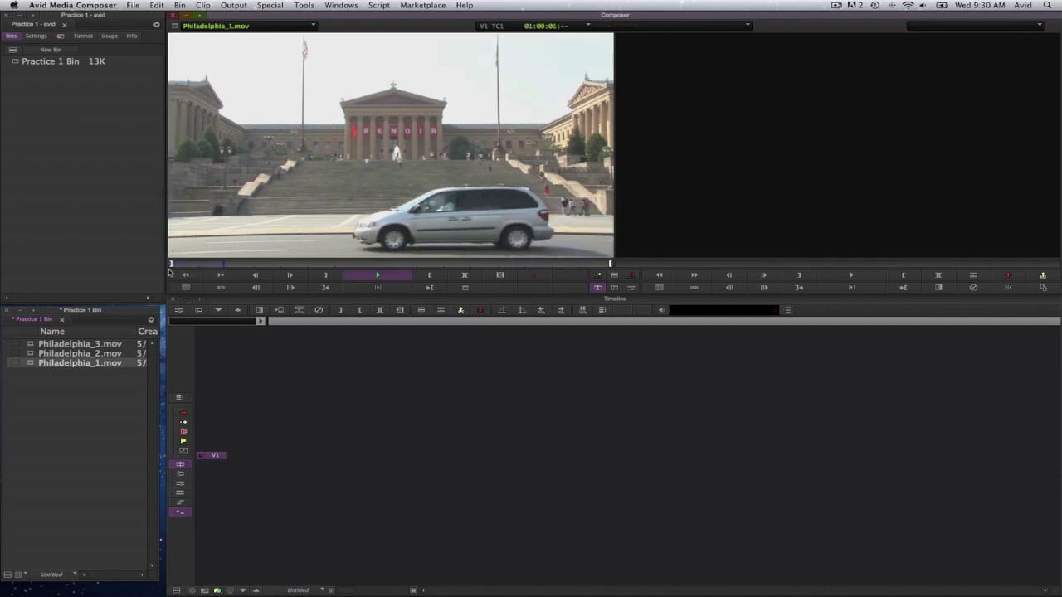
{"action": "key", "text": "space"}
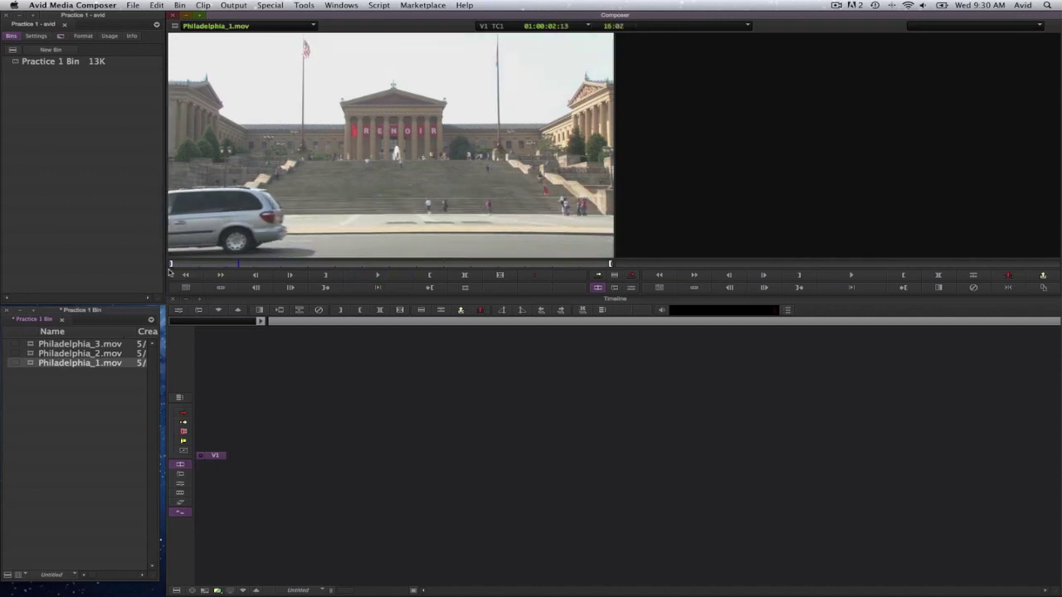
{"action": "key", "text": "space"}
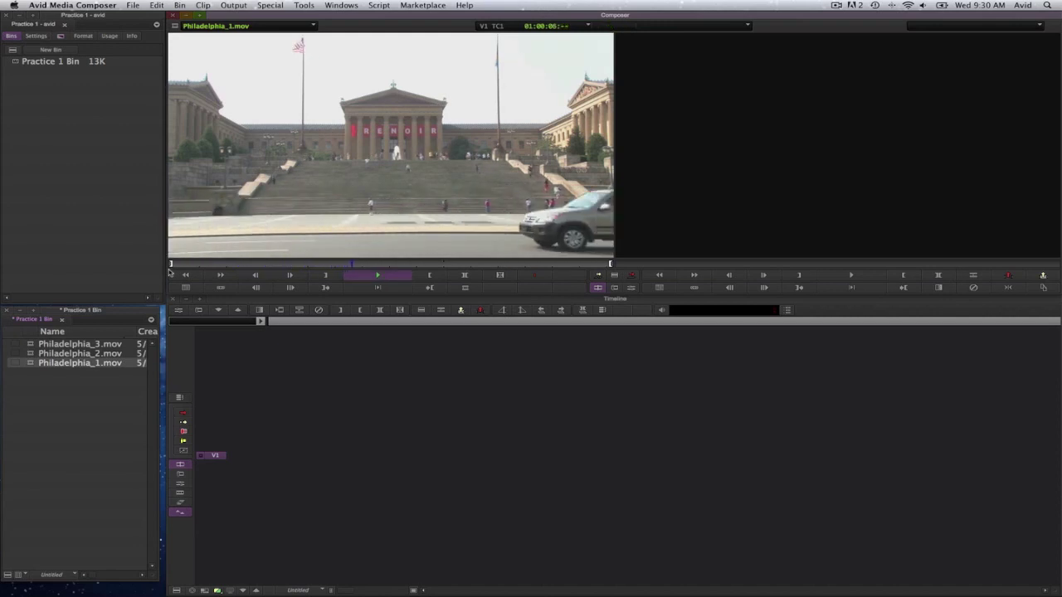
{"action": "key", "text": "space"}
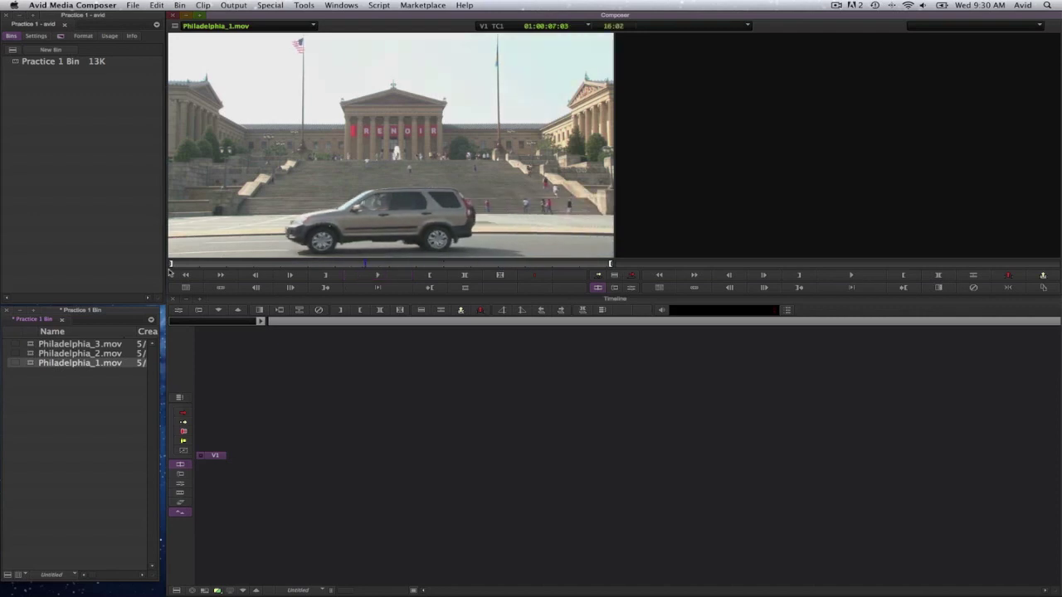
{"action": "key", "text": "j"}
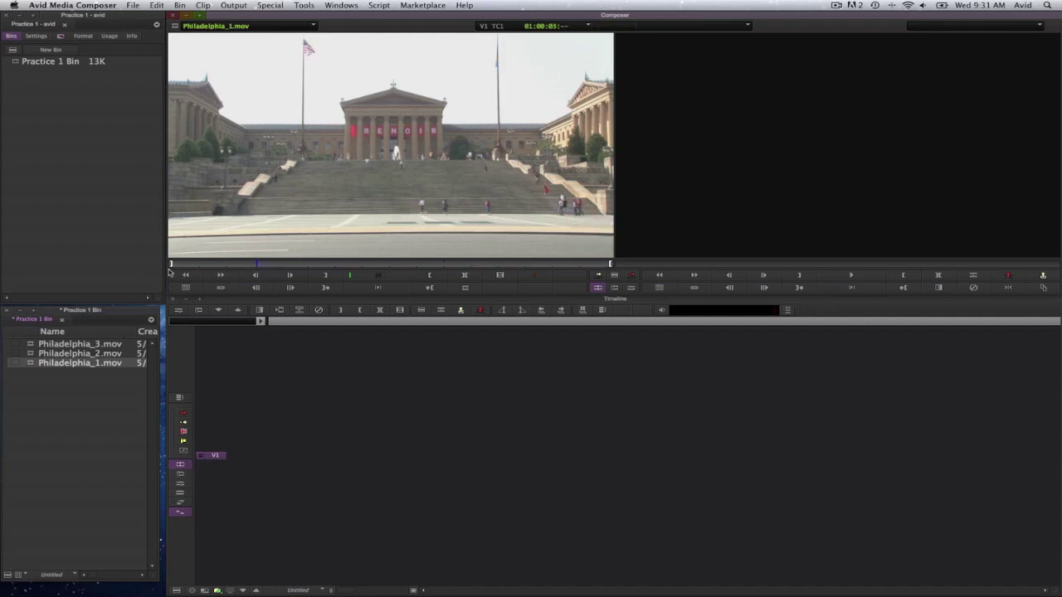
Stop near 01:00:01:14, mark in, and settle on 01:00:01:11 before the car enters
{"action": "key", "text": "k"}
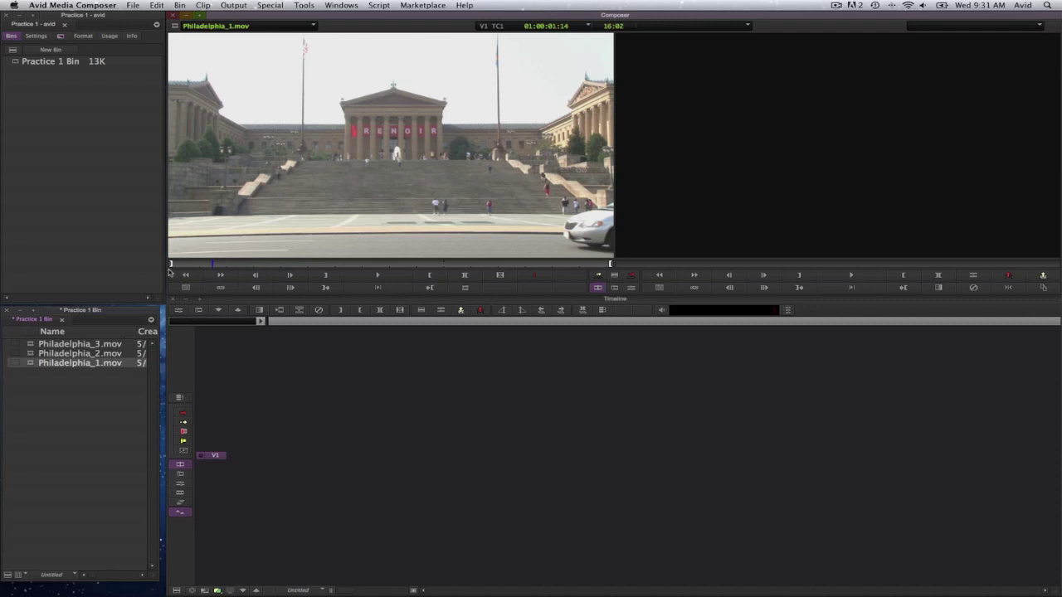
{"action": "key", "text": "i"}
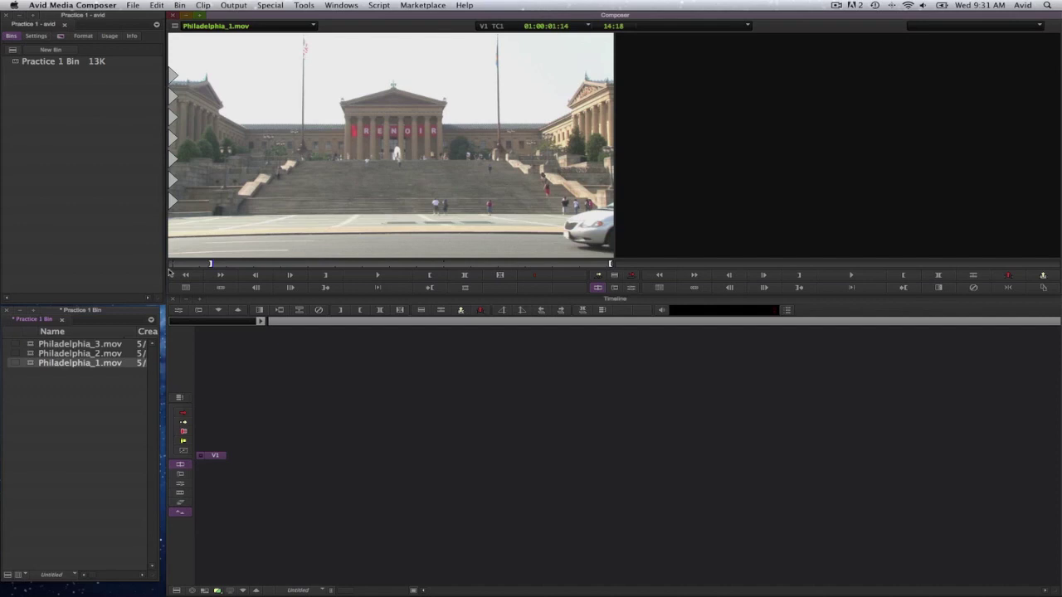
{"action": "key", "text": "Left"}
{"action": "key", "text": "Left"}
{"action": "key", "text": "Left"}
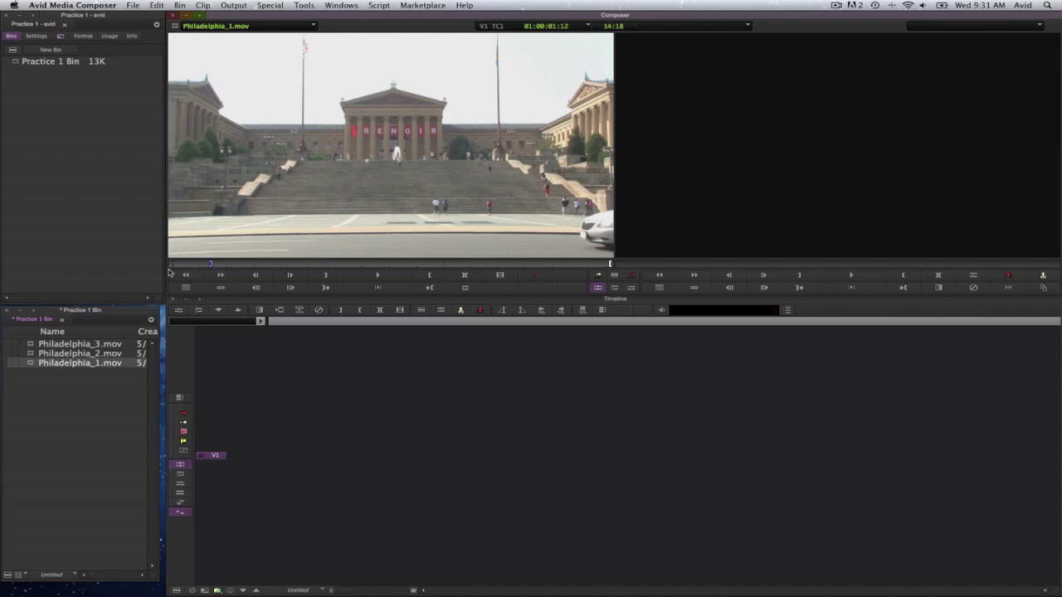
{"action": "key", "text": "Right"}
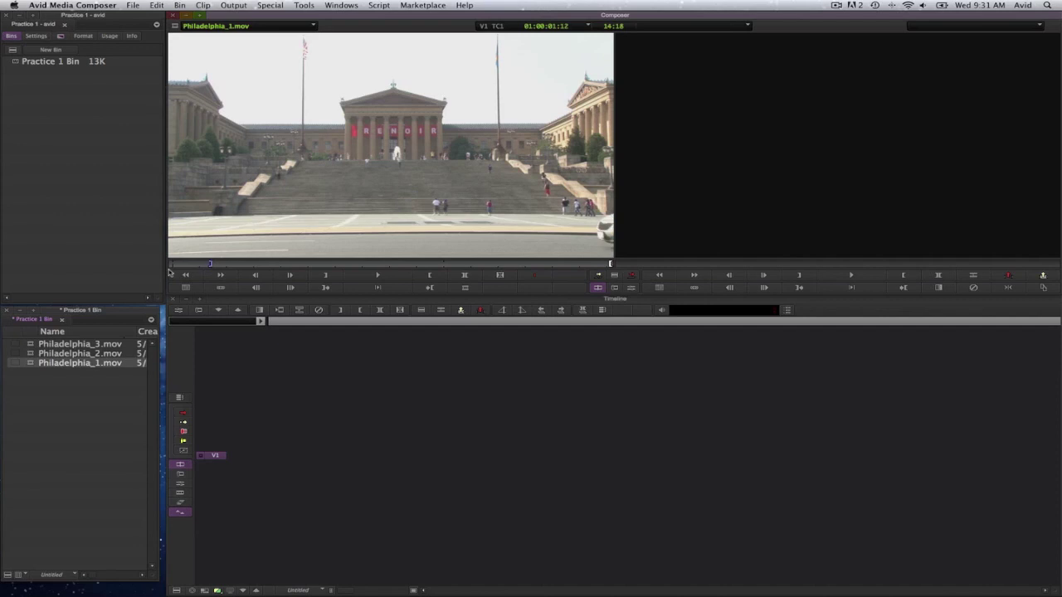
{"action": "key", "text": "Left"}
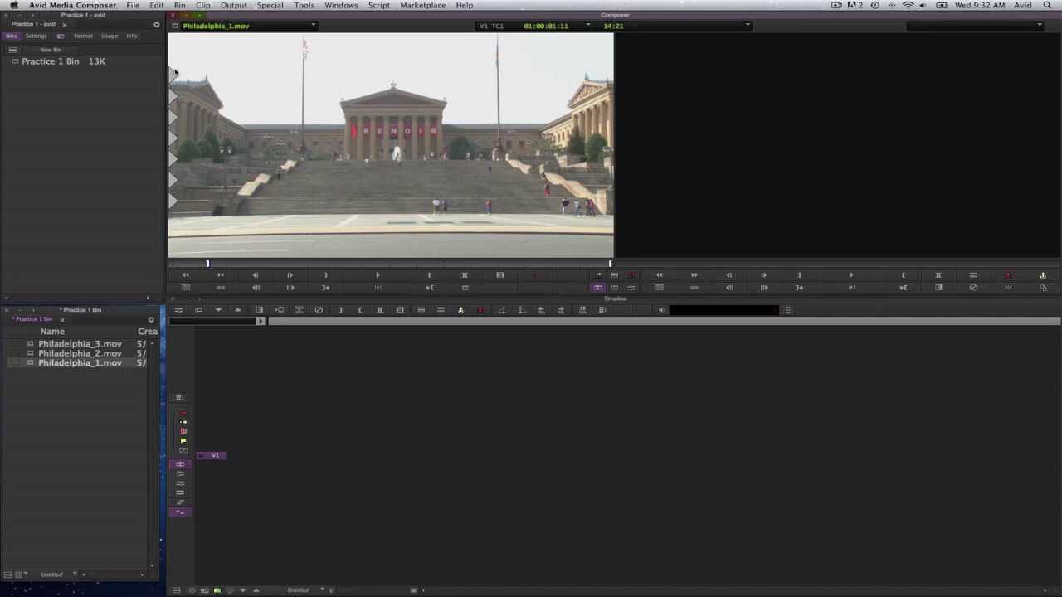
Mark the out point at 01:00:05:11 for a 4:01 duration and drag the clip to the timeline
{"action": "key", "text": "space"}
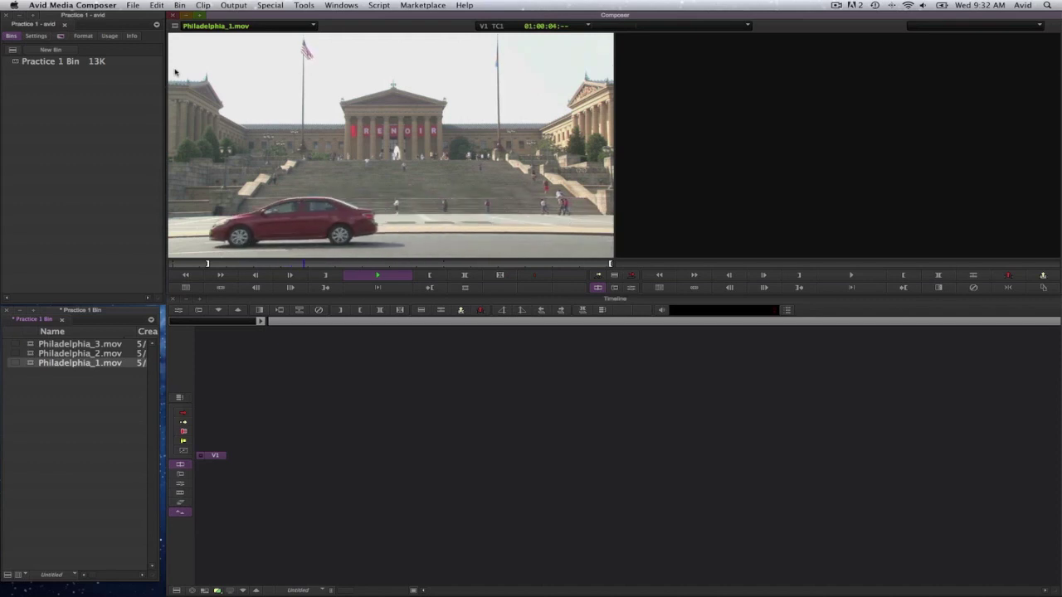
{"action": "key", "text": "space"}
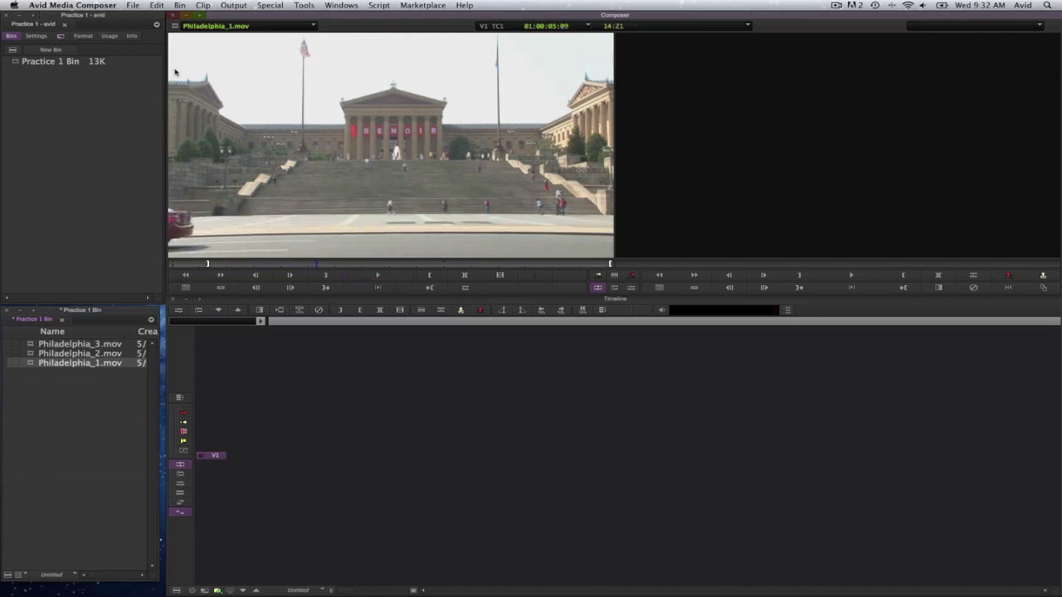
{"action": "key", "text": "Right"}
{"action": "key", "text": "Right"}
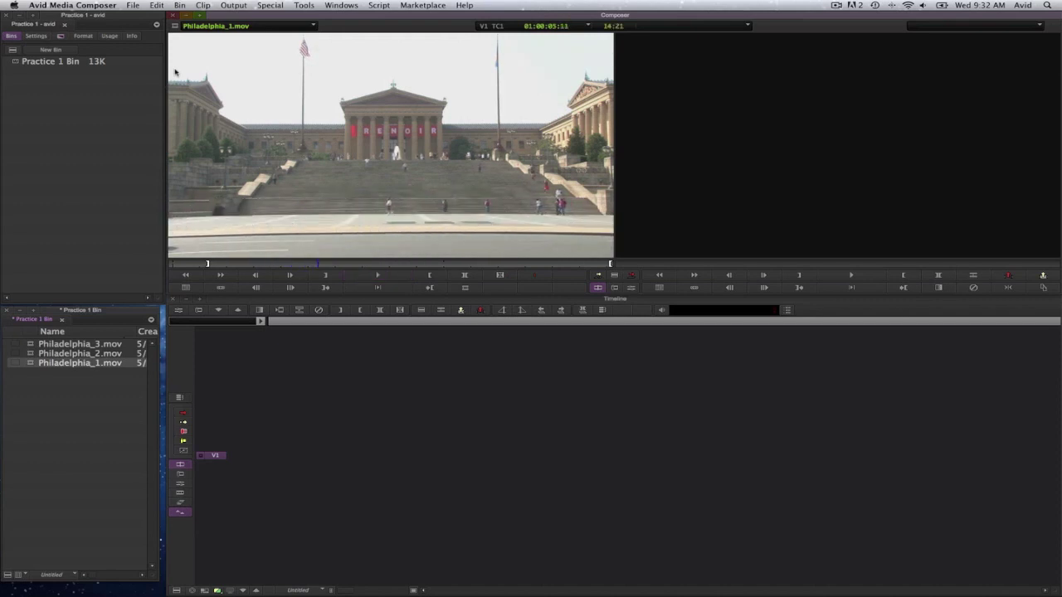
{"action": "key", "text": "o"}
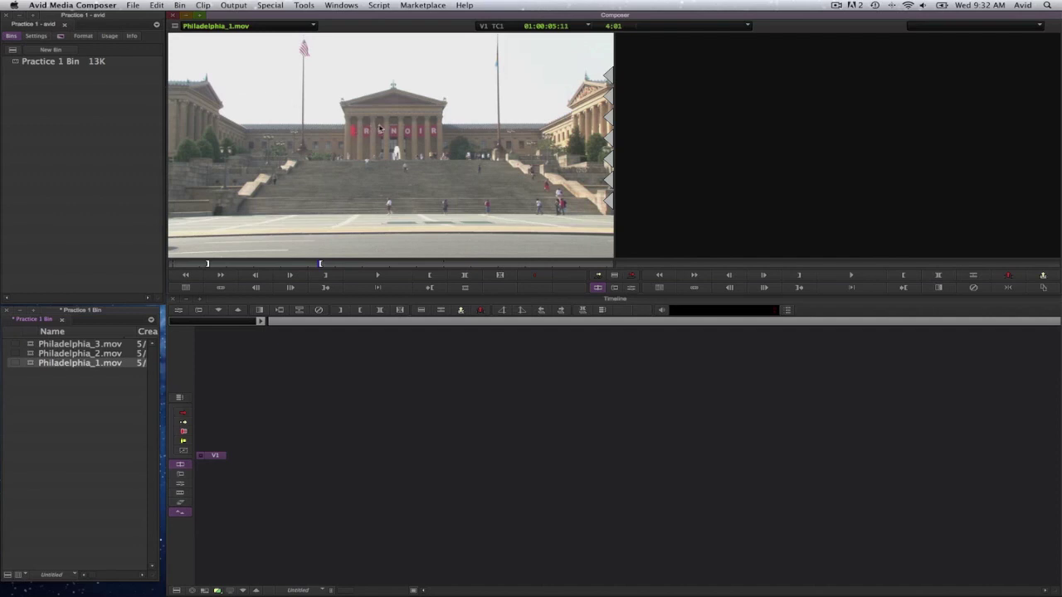
{"action": "left_click_drag", "start_coordinate": [379, 128], "coordinate": [253, 464]}
Edit the marked Philadelphia_1.mov portion into Untitled Sequence.02 on V1, A1 and A2
{"action": "key", "text": "v"}
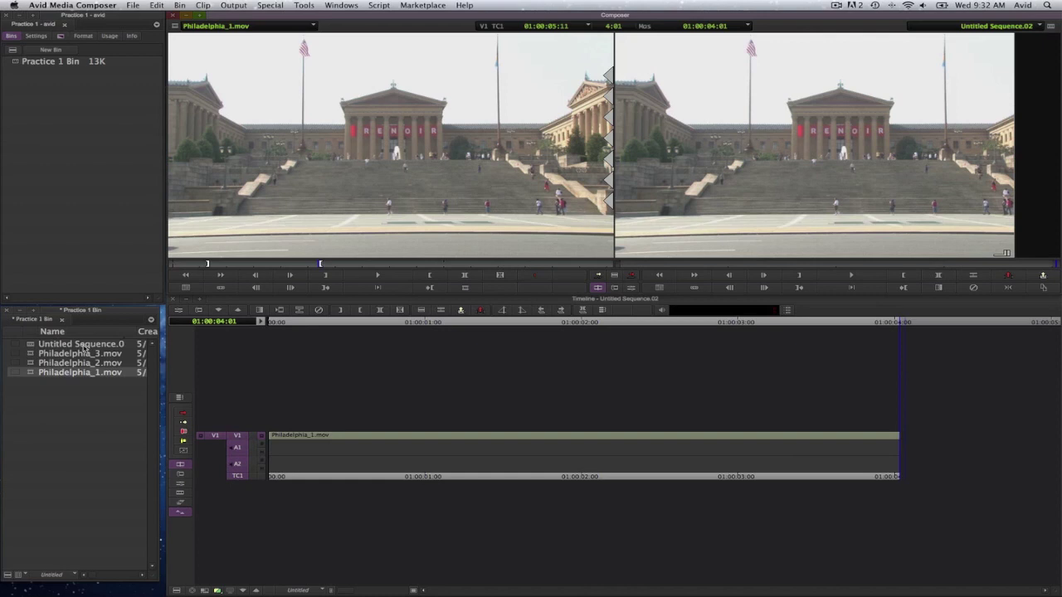
{"action": "left_click_drag", "start_coordinate": [86, 349], "coordinate": [916, 361]}
Rename Untitled Sequence.02 in the Practice 1 Bin to 'Project 1'
{"action": "left_click", "coordinate": [75, 347]}
{"action": "left_click", "coordinate": [76, 348]}
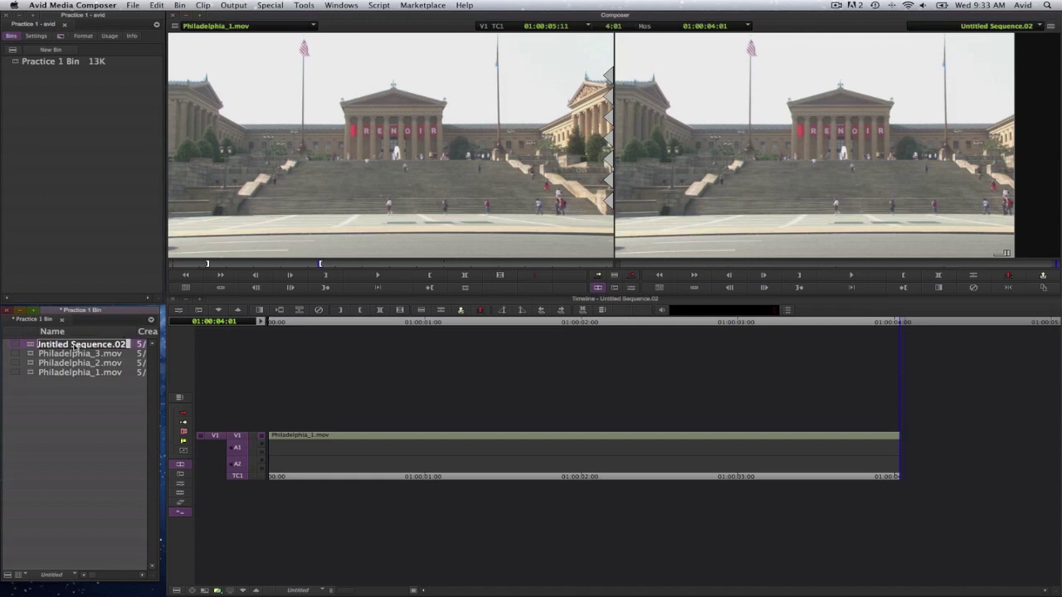
{"action": "type", "text": "Pro"}
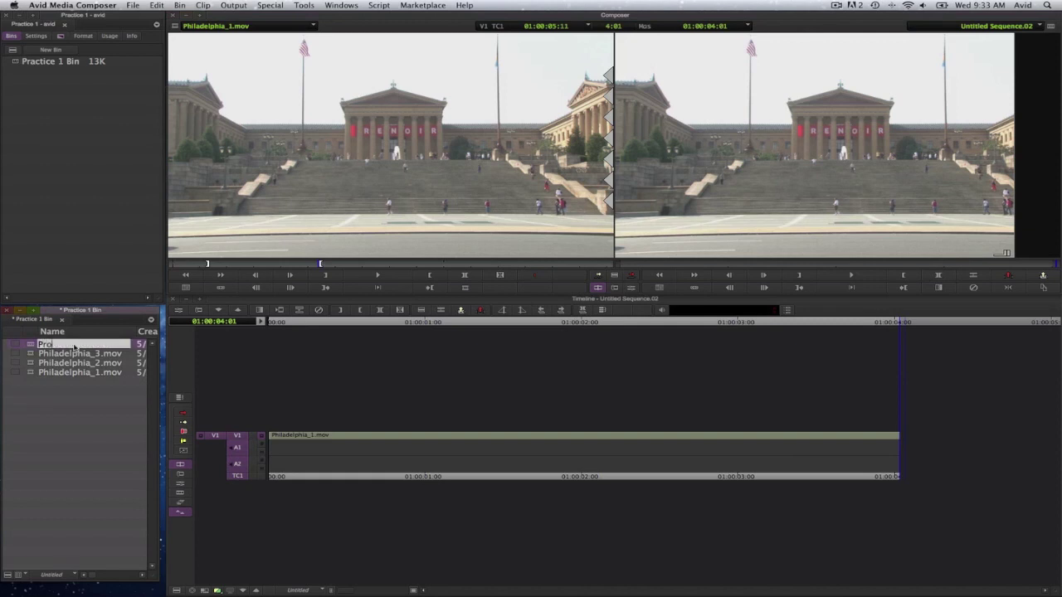
{"action": "type", "text": "ject 1"}
{"action": "left_click", "coordinate": [57, 390]}
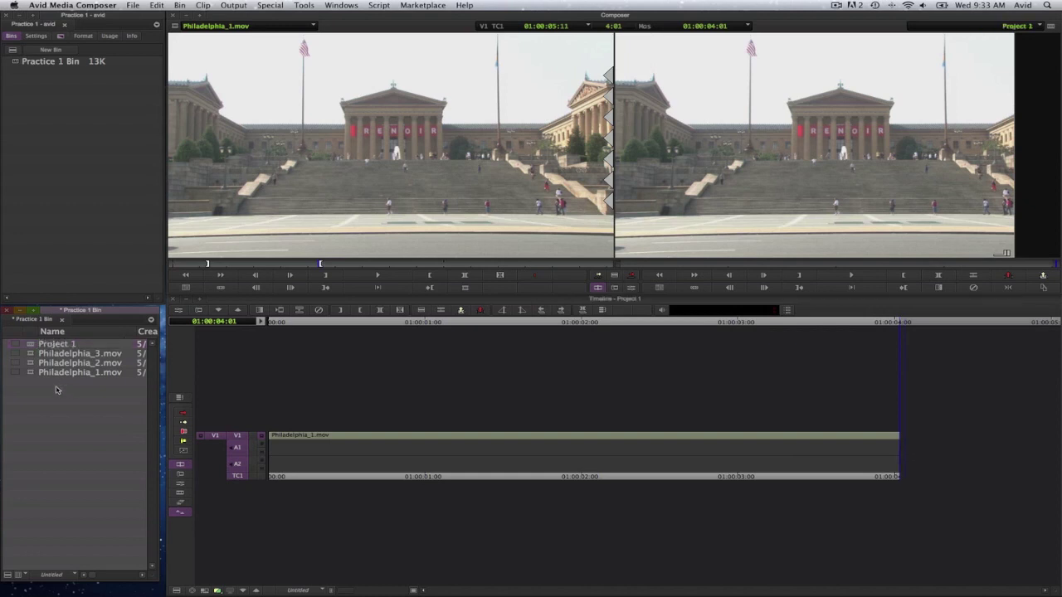
Give the Project 1 sequence a red colour label in the bin
{"action": "left_click", "coordinate": [15, 346]}
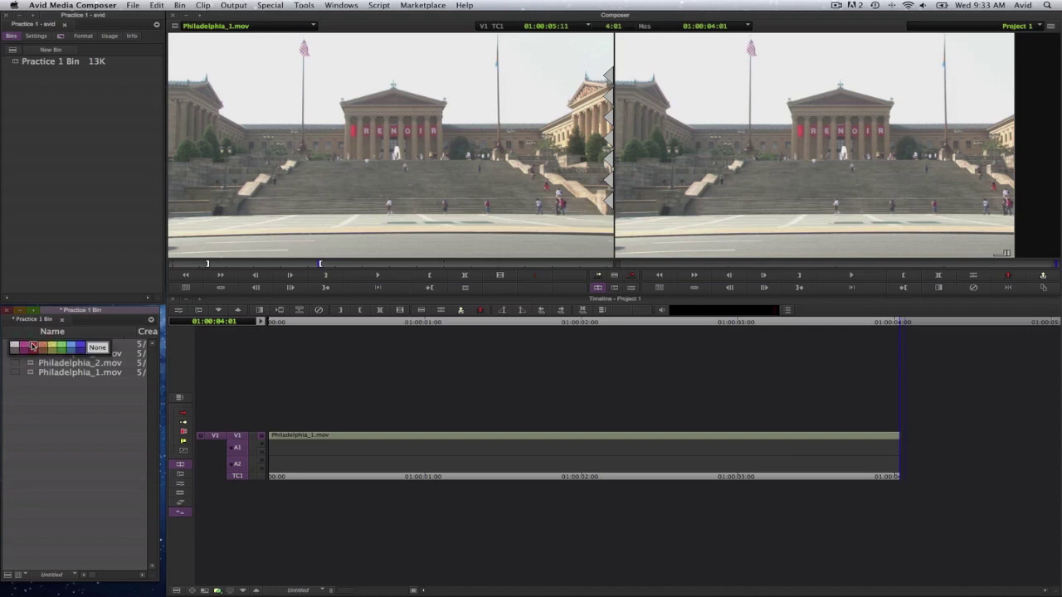
{"action": "left_click", "coordinate": [32, 347]}
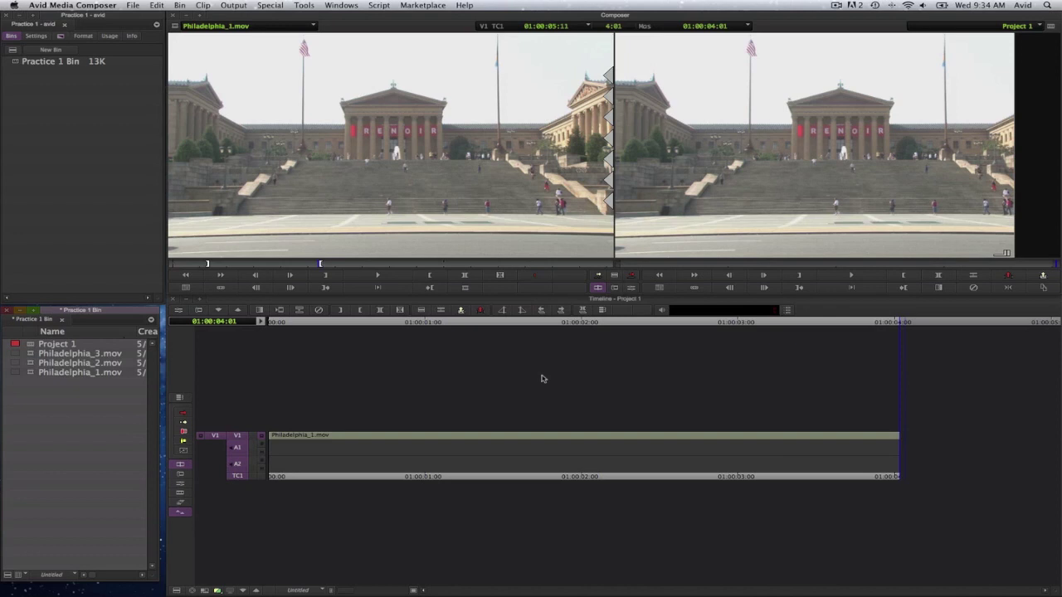
{"action": "left_click", "coordinate": [555, 324]}
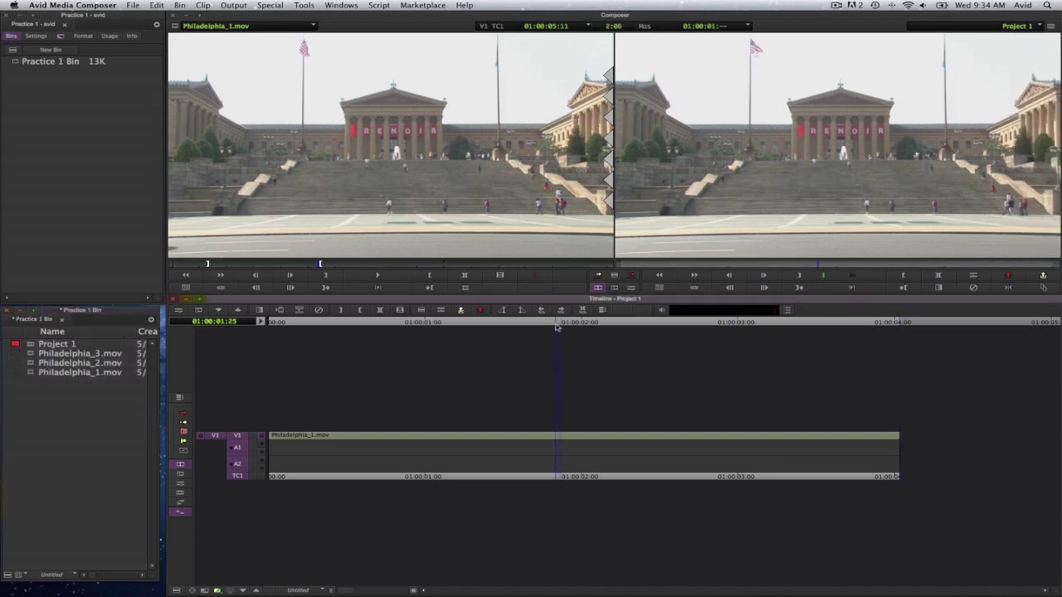
{"action": "key", "text": "j"}
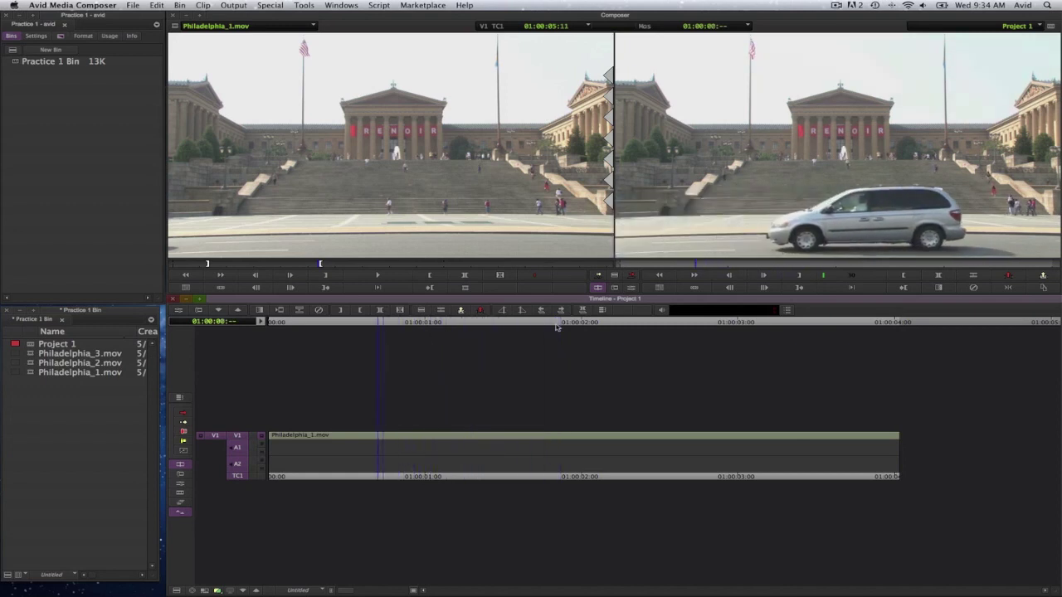
{"action": "key", "text": "l"}
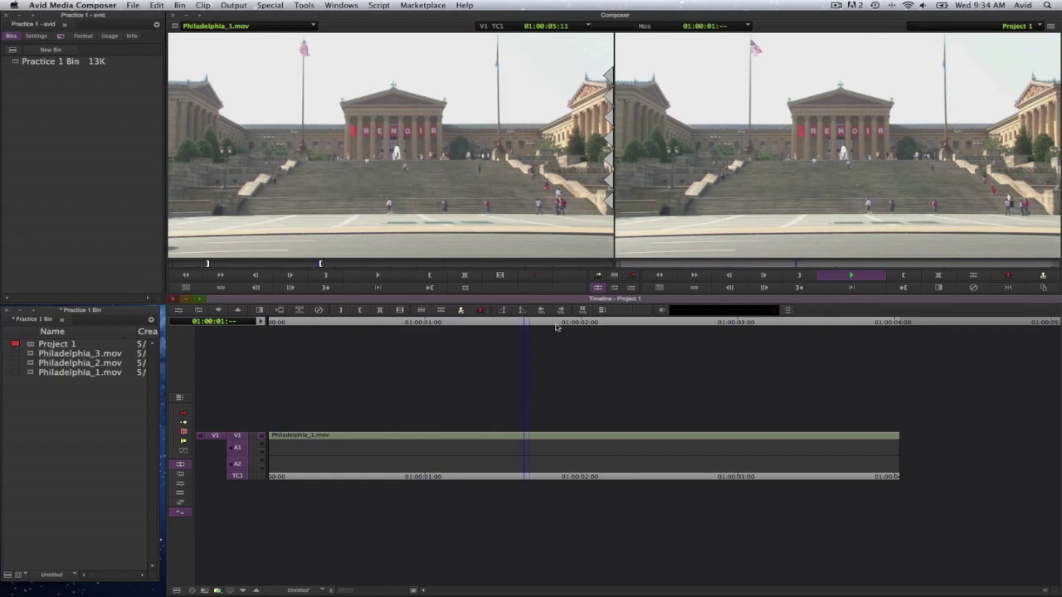
{"action": "key", "text": "k"}
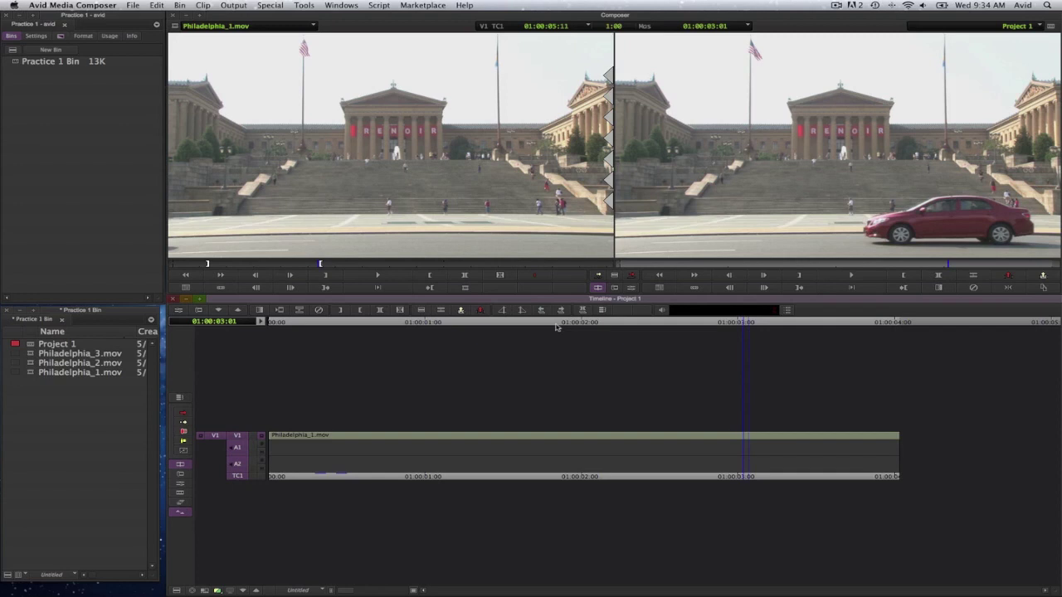
{"action": "key", "text": "Left"}
{"action": "key", "text": "Left"}
{"action": "key", "text": "Left"}
{"action": "key", "text": "Left"}
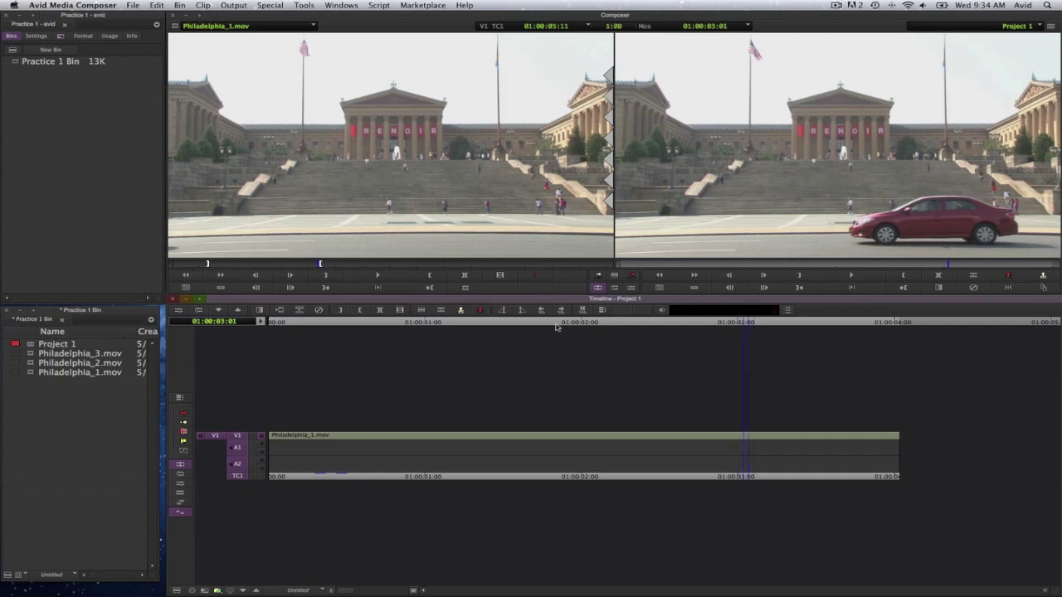
{"action": "key", "text": "Left"}
{"action": "key", "text": "Left"}
{"action": "key", "text": "Left"}
{"action": "key", "text": "Left"}
{"action": "key", "text": "Left"}
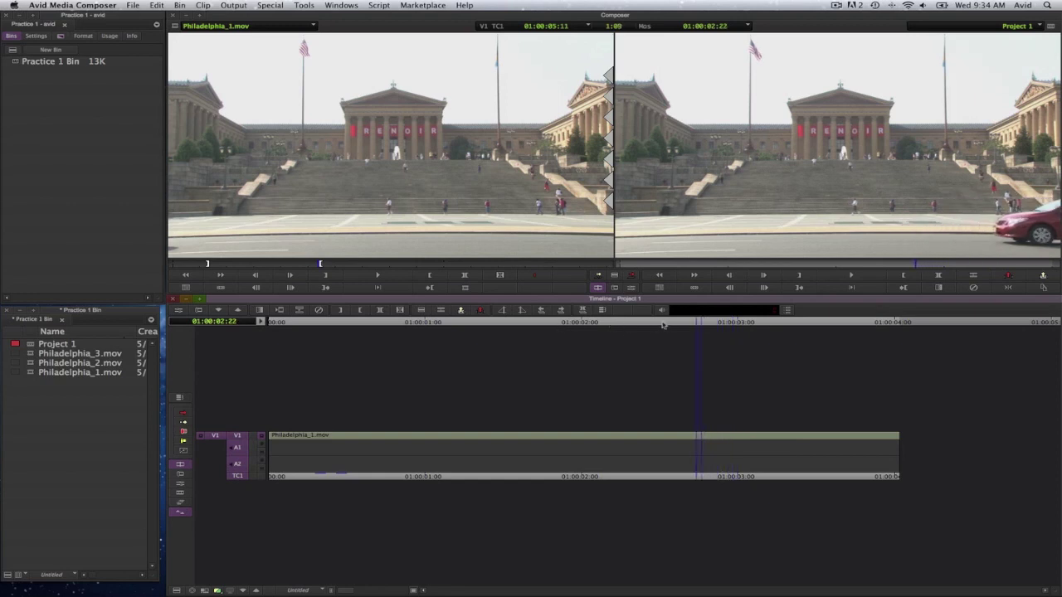
{"action": "left_click_drag", "start_coordinate": [697, 324], "coordinate": [200, 337]}
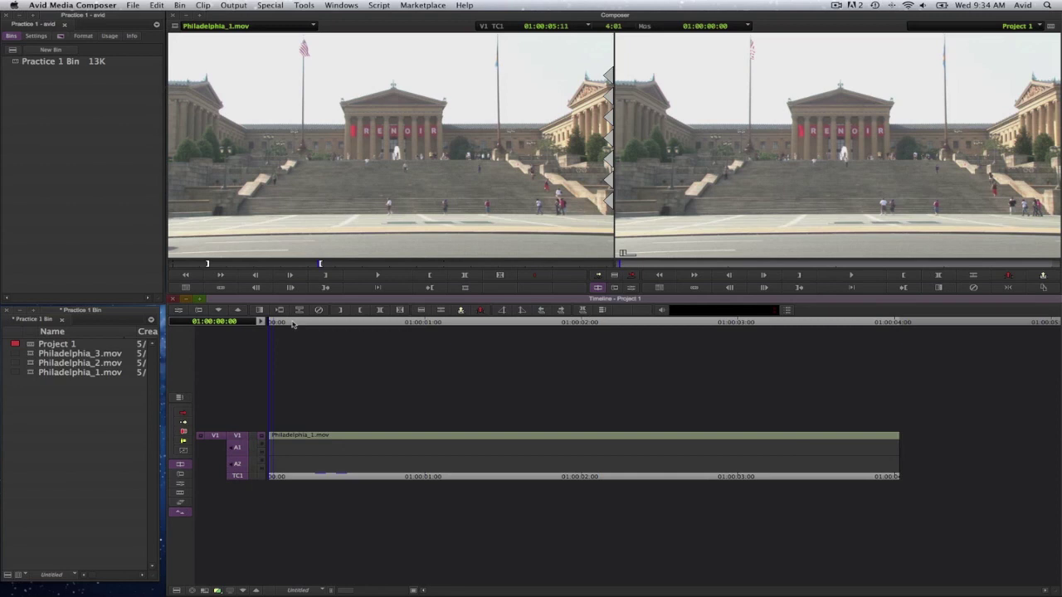
{"action": "key", "text": "space"}
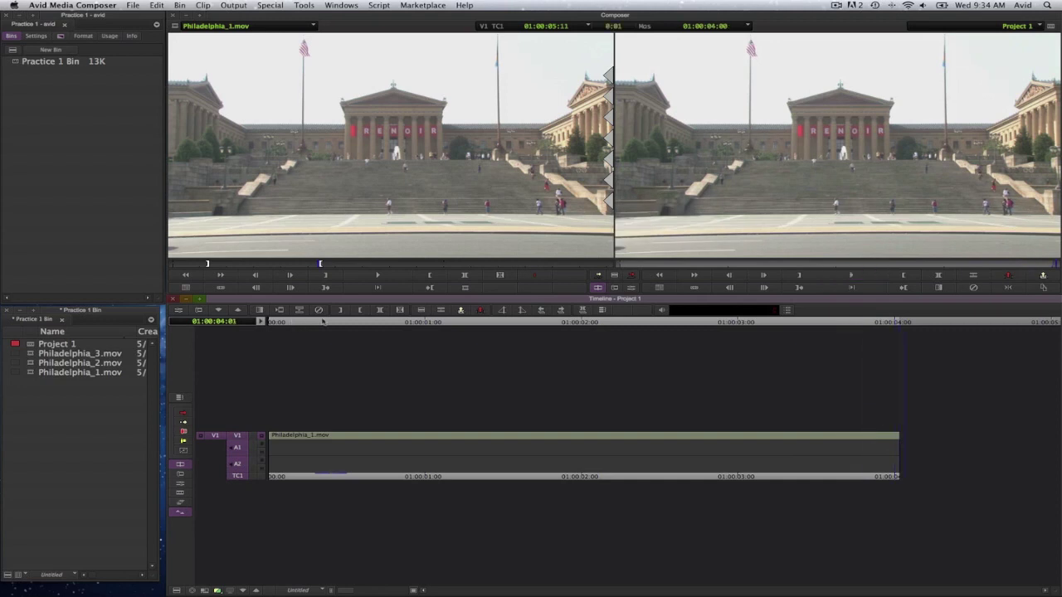
{"action": "key", "text": "Right"}
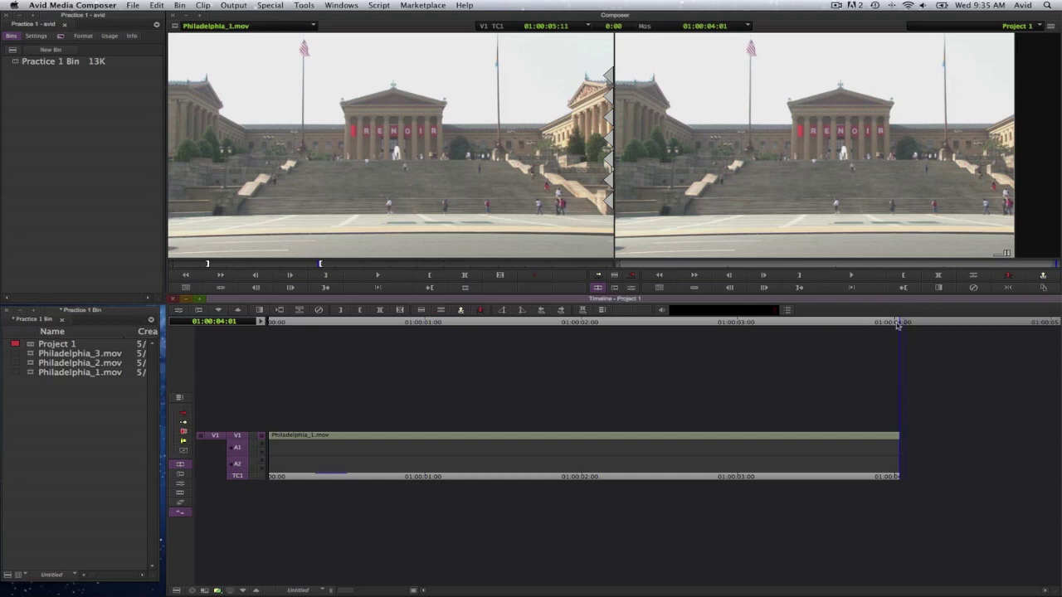
{"action": "mouse_move", "coordinate": [898, 325]}
{"action": "left_mouse_down"}
{"action": "mouse_move", "coordinate": [806, 330]}
{"action": "mouse_move", "coordinate": [903, 332]}
{"action": "left_mouse_up"}
{"action": "left_click_drag", "start_coordinate": [871, 326], "coordinate": [908, 327]}
Load Philadelphia_2.mov, mark a 4:00 section with in and out points, and play it
{"action": "left_click", "coordinate": [59, 415]}
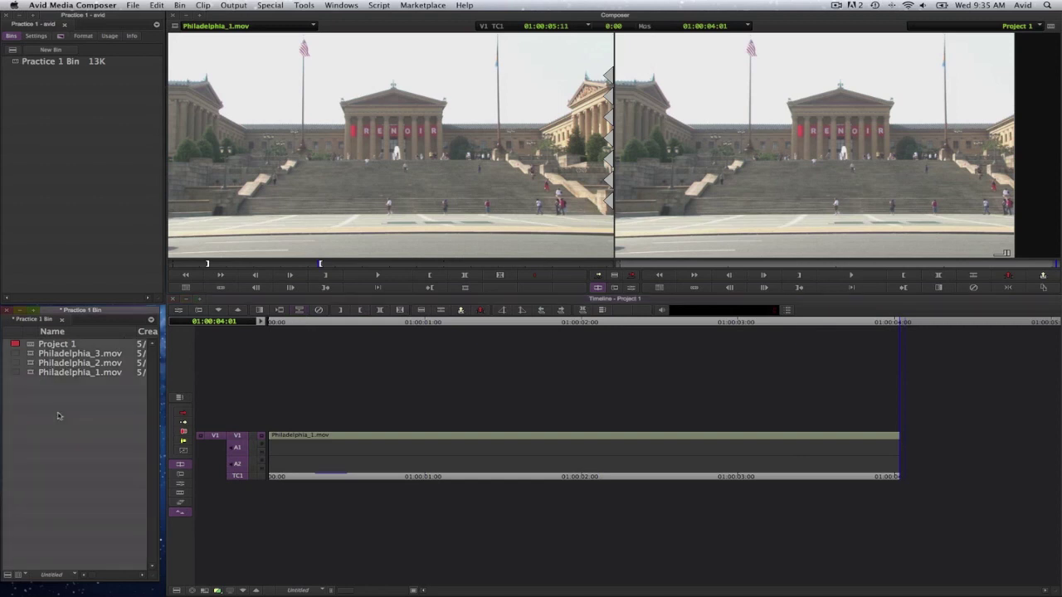
{"action": "double_click", "coordinate": [30, 366]}
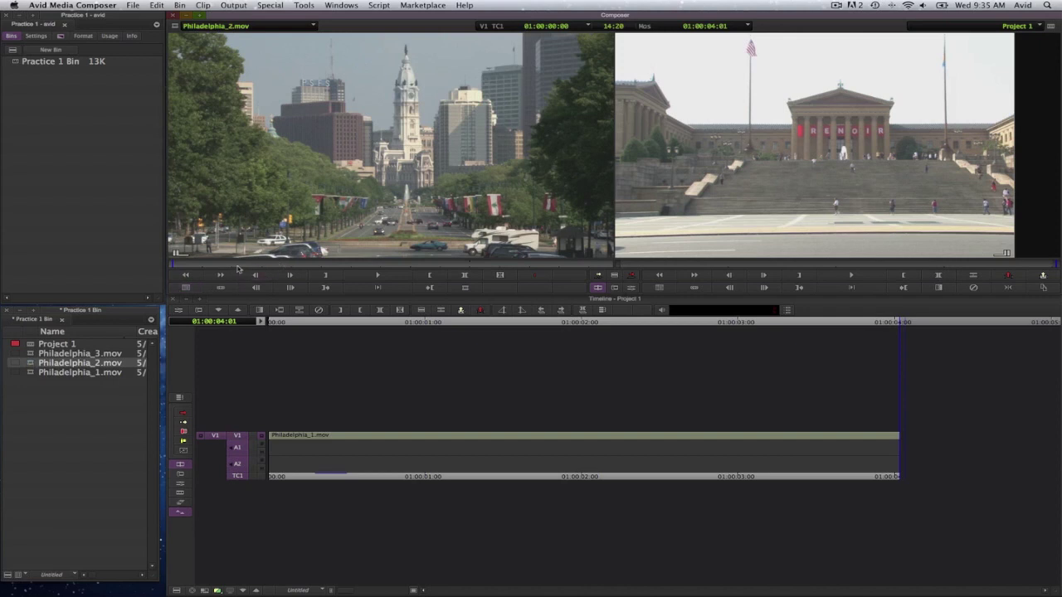
{"action": "left_click_drag", "start_coordinate": [193, 266], "coordinate": [232, 265]}
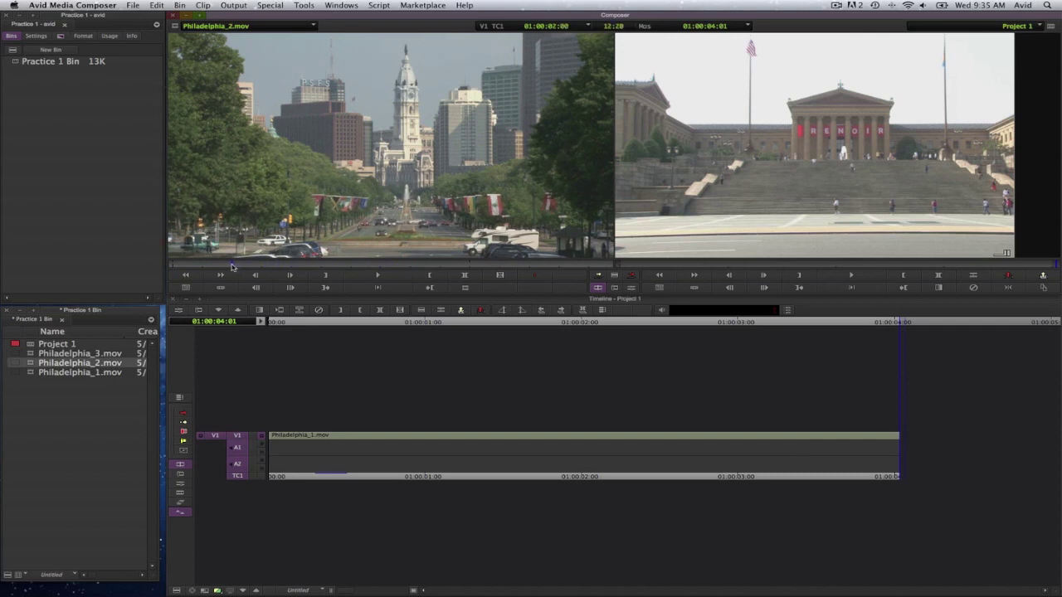
{"action": "key", "text": "i"}
{"action": "key", "text": "o"}
{"action": "left_click_drag", "start_coordinate": [232, 266], "coordinate": [349, 265]}
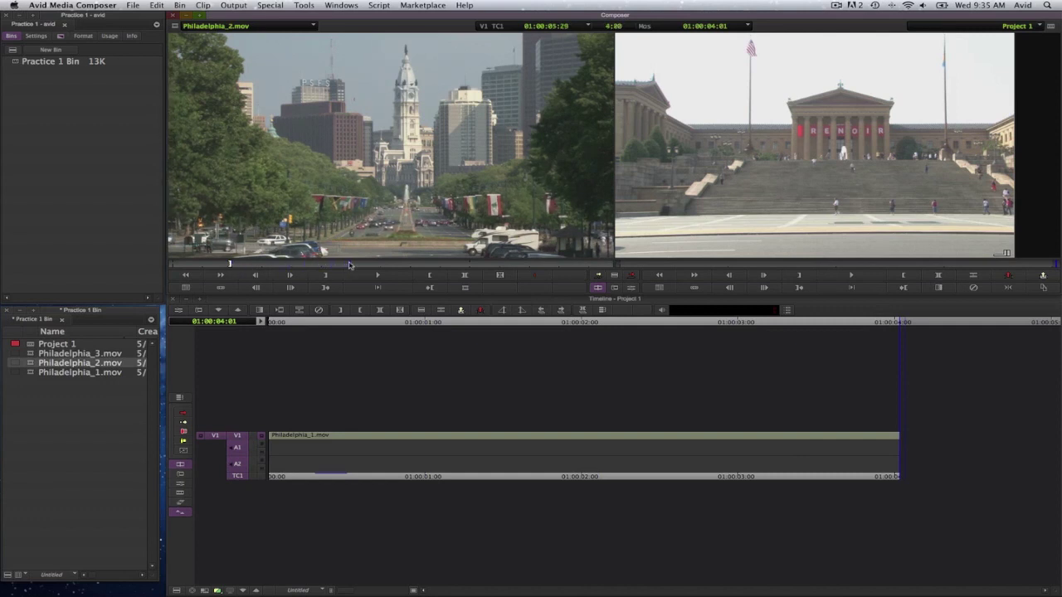
{"action": "key", "text": "o"}
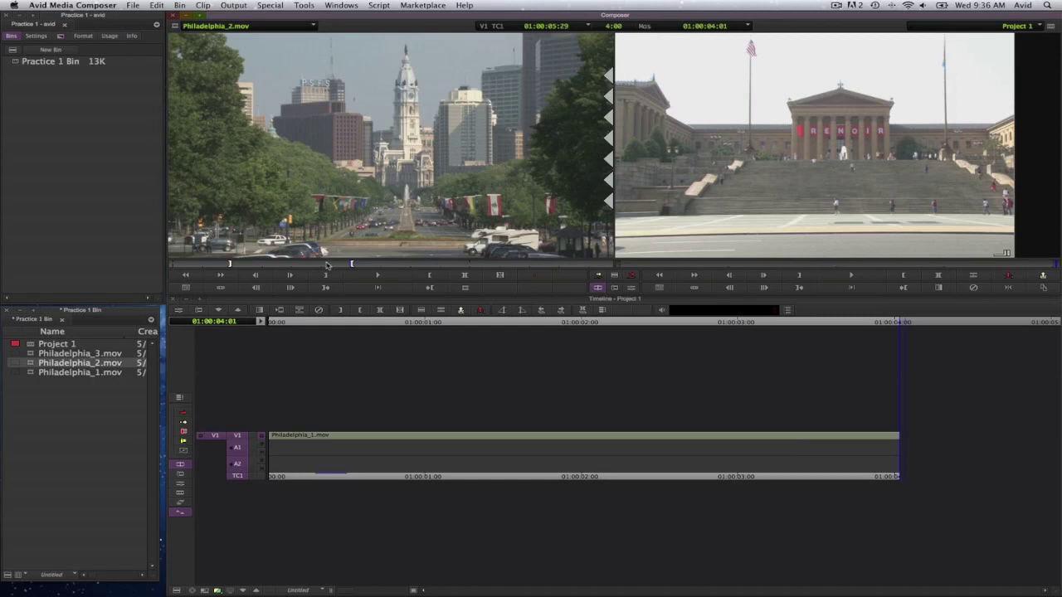
{"action": "key", "text": "space"}
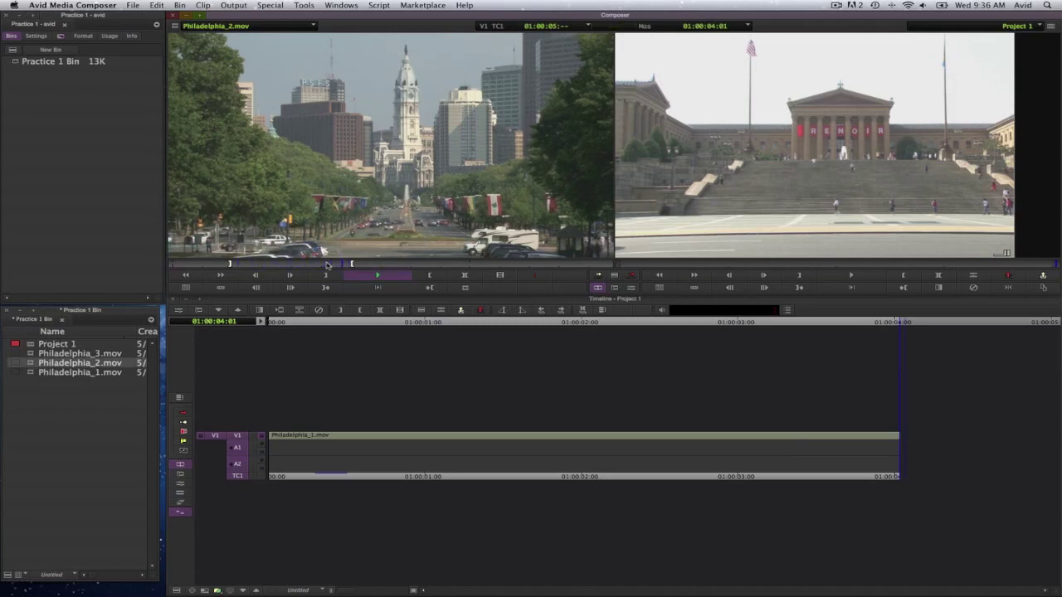
{"action": "key", "text": "space"}
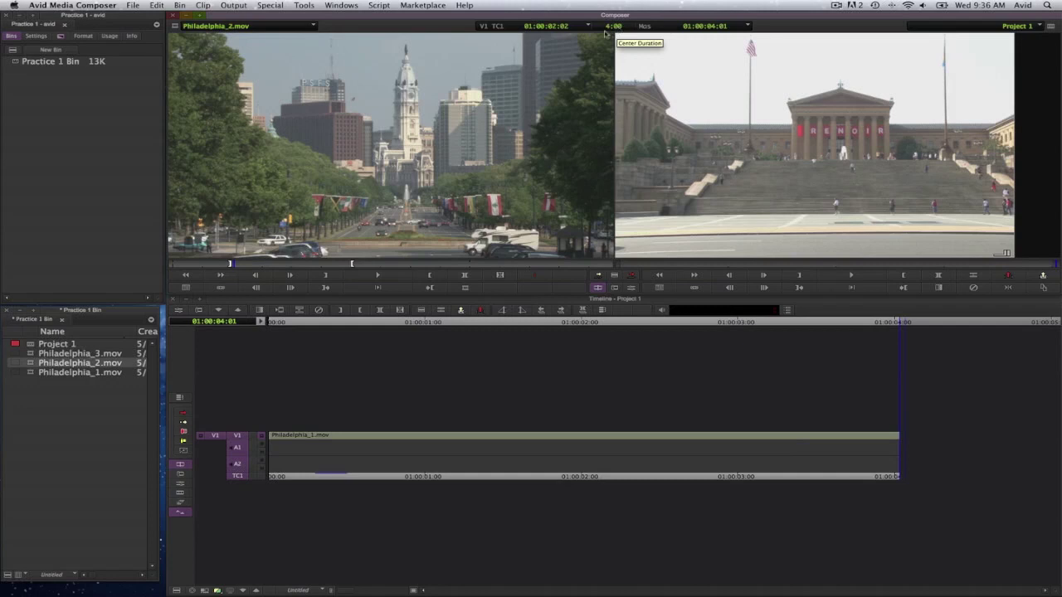
Replay the marked Philadelphia_2.mov section and re-mark its out and in points to span 3:29
{"action": "left_click", "coordinate": [231, 265]}
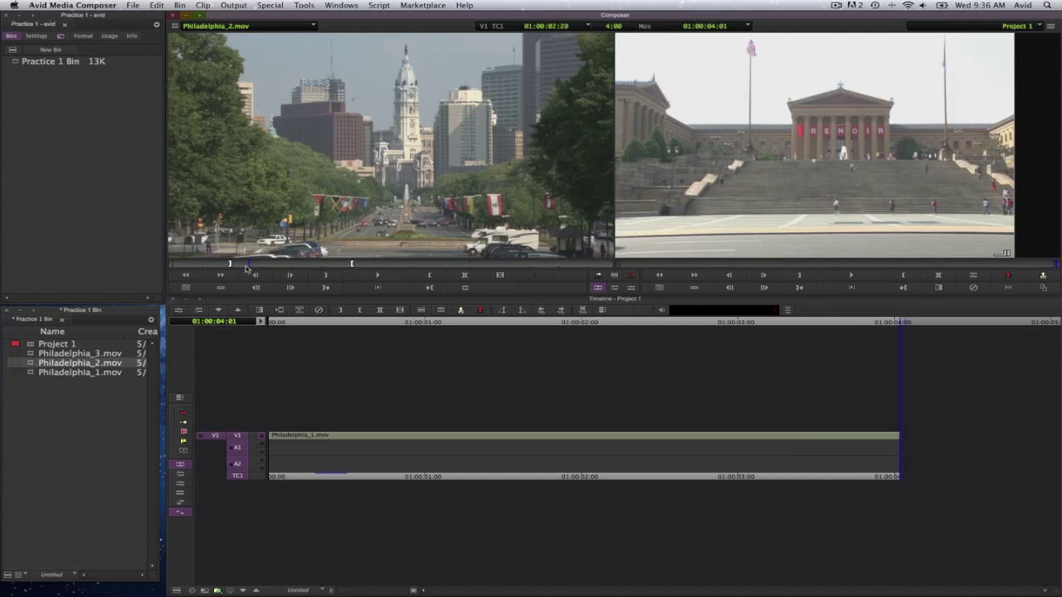
{"action": "key", "text": "space"}
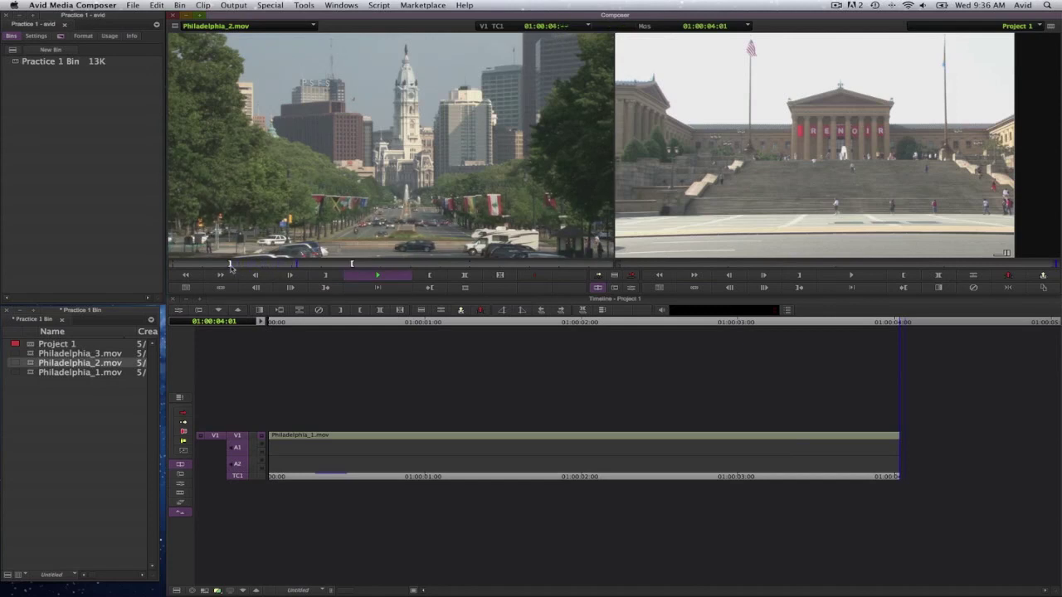
{"action": "key", "text": "space"}
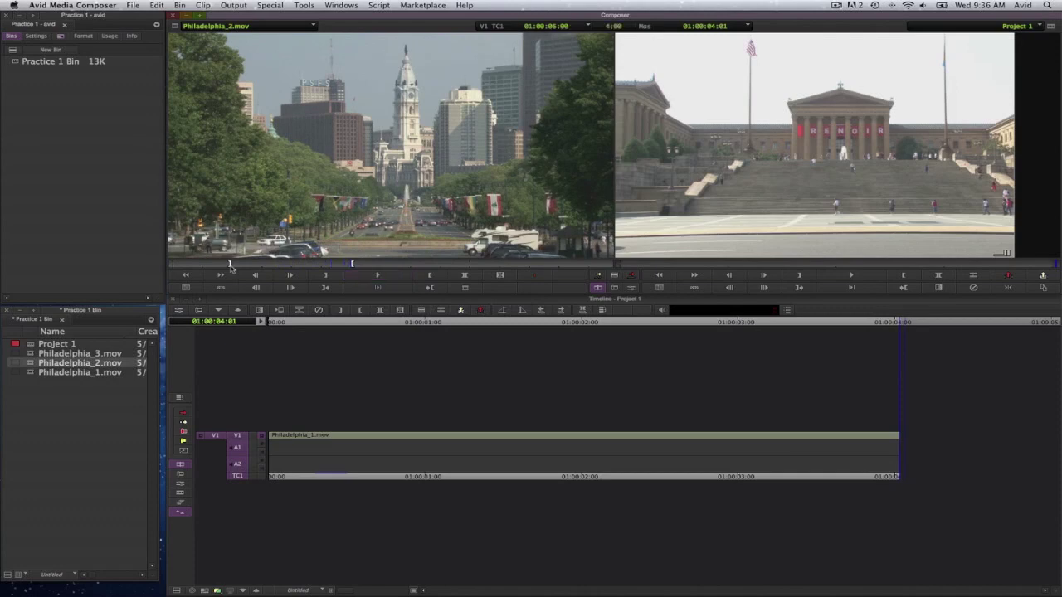
{"action": "left_click_drag", "start_coordinate": [232, 266], "coordinate": [296, 265]}
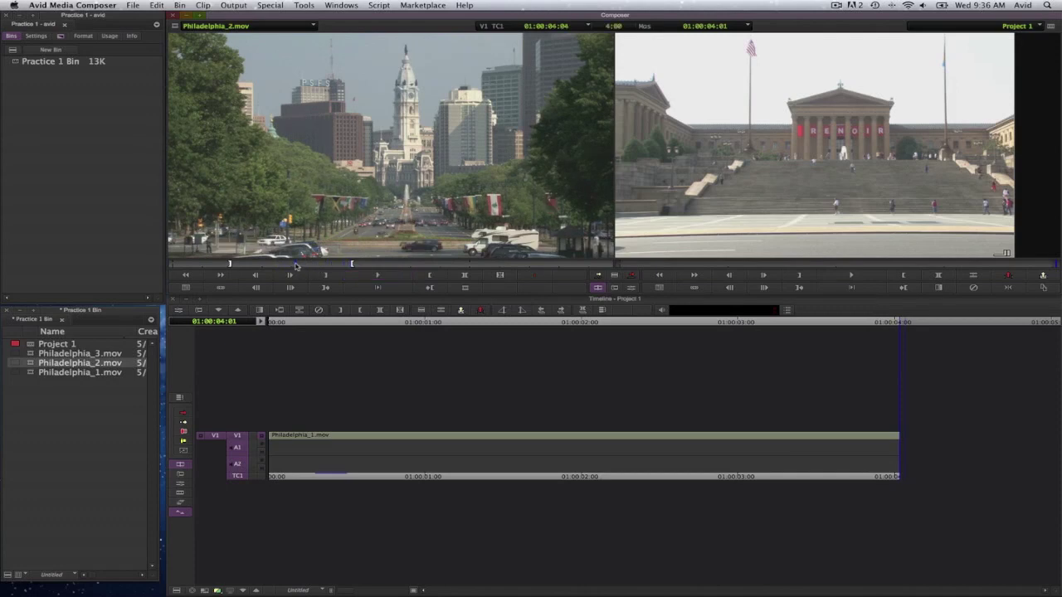
{"action": "left_click_drag", "start_coordinate": [296, 264], "coordinate": [295, 267]}
{"action": "key", "text": "o"}
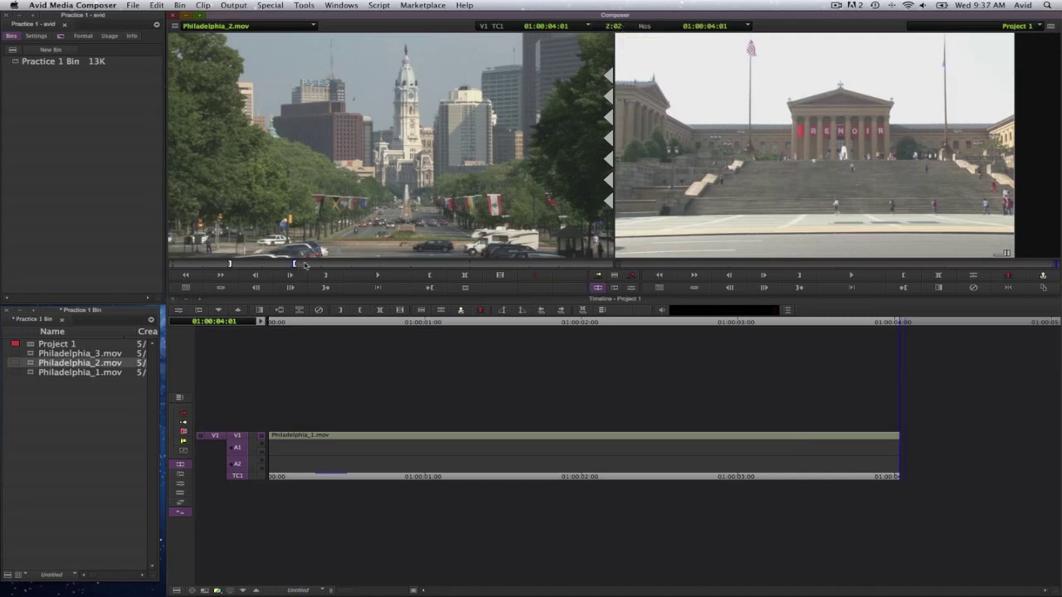
{"action": "left_click_drag", "start_coordinate": [313, 263], "coordinate": [349, 263]}
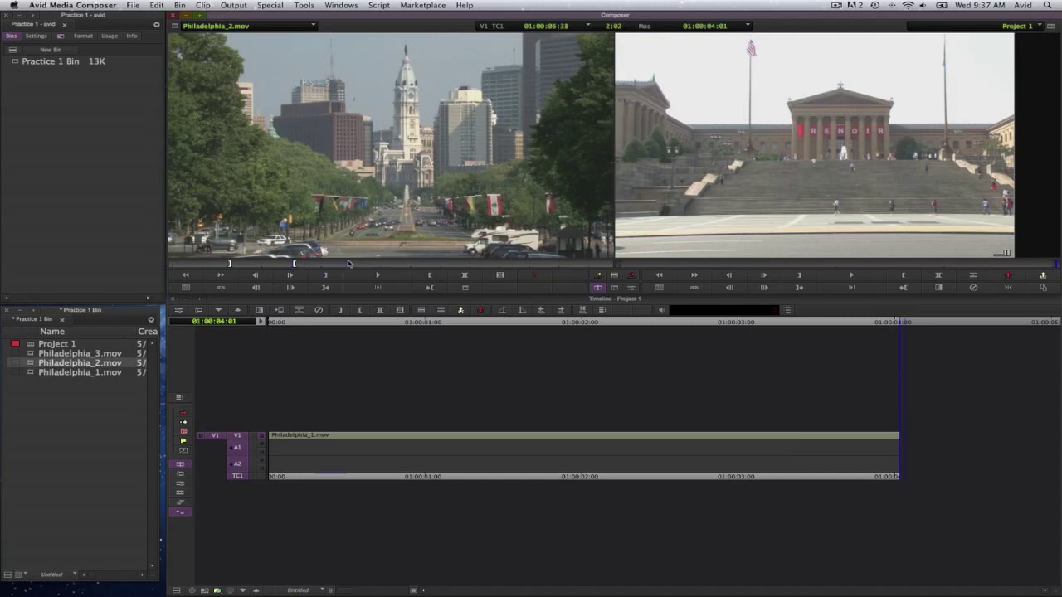
{"action": "key", "text": "i"}
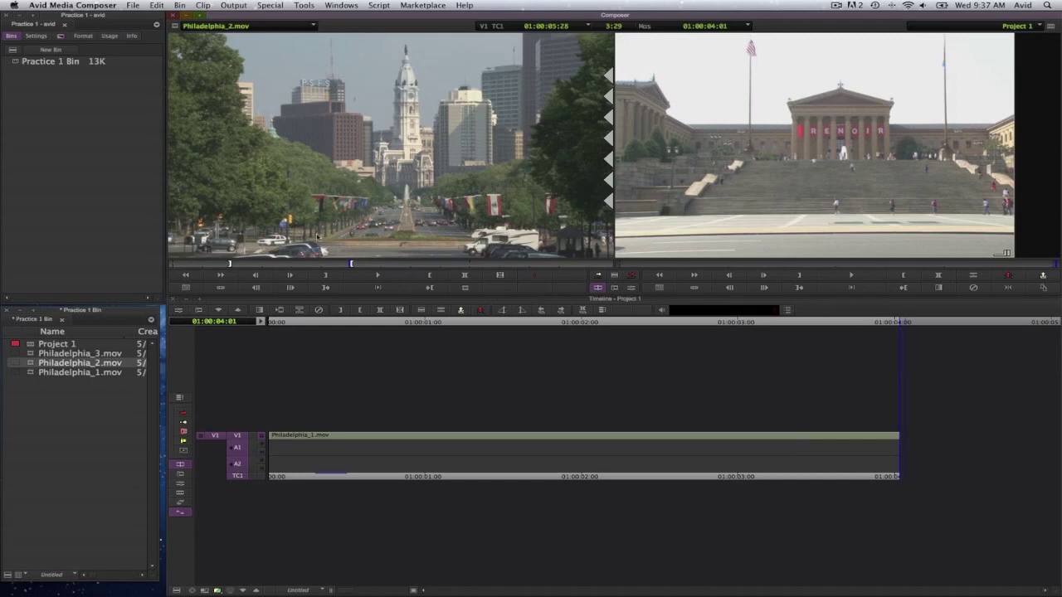
{"action": "left_click", "coordinate": [899, 323]}
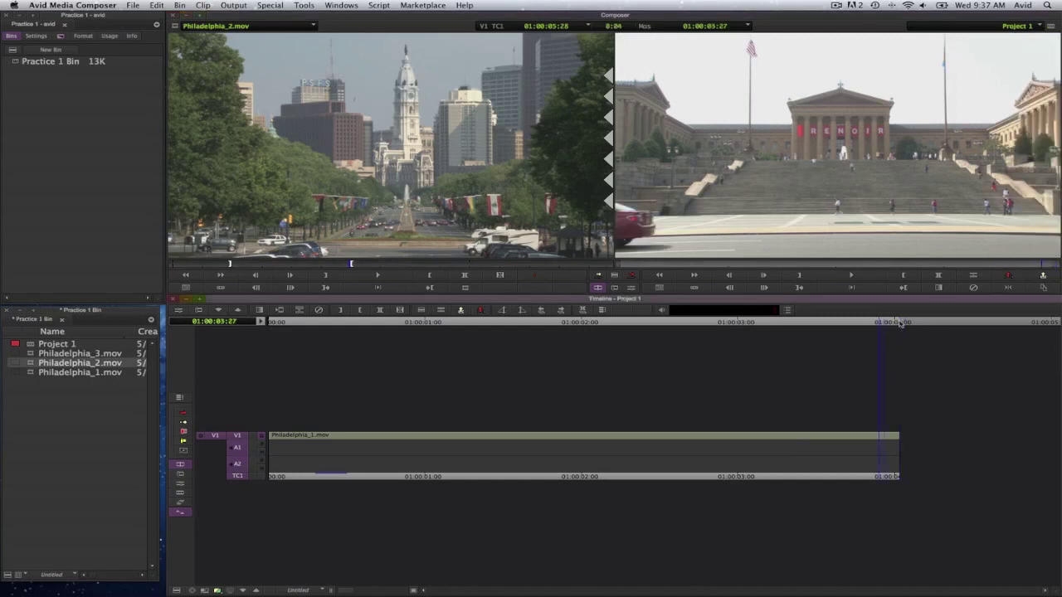
Splice the marked Philadelphia_2.mov section after Philadelphia_1.mov, ending near 01:00:08:00
{"action": "left_click", "coordinate": [900, 324]}
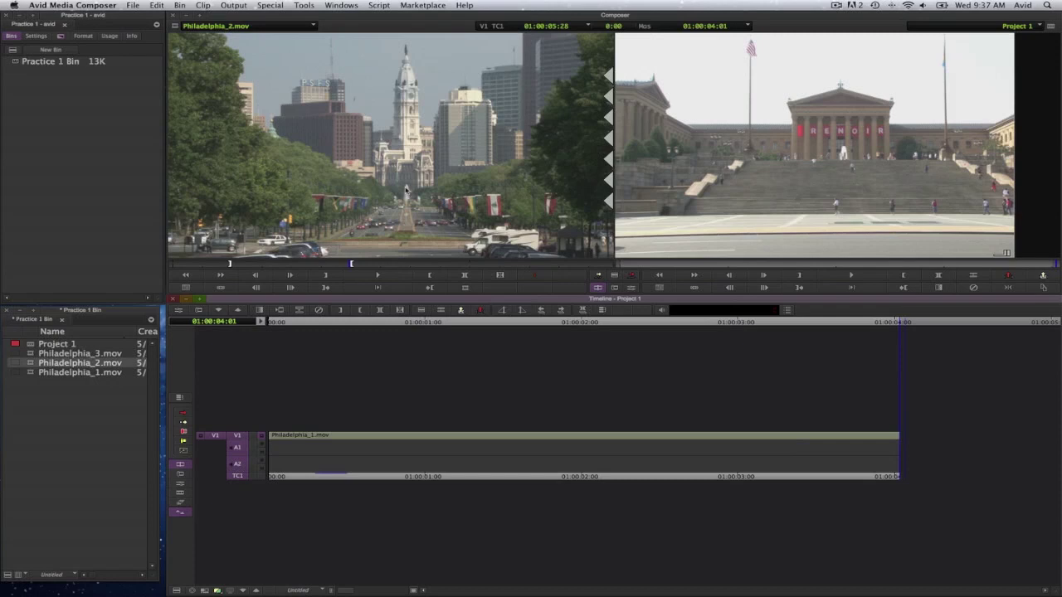
{"action": "key", "text": "v"}
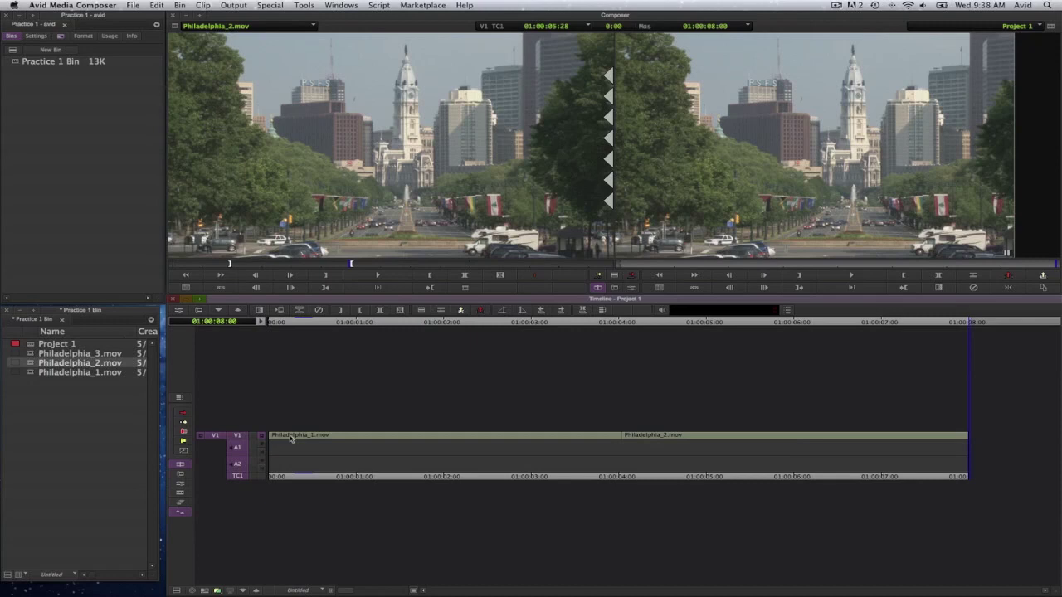
{"action": "key", "text": "super+l"}
{"action": "key", "text": "super+l"}
{"action": "key", "text": "super+l"}
{"action": "key", "text": "super+l"}
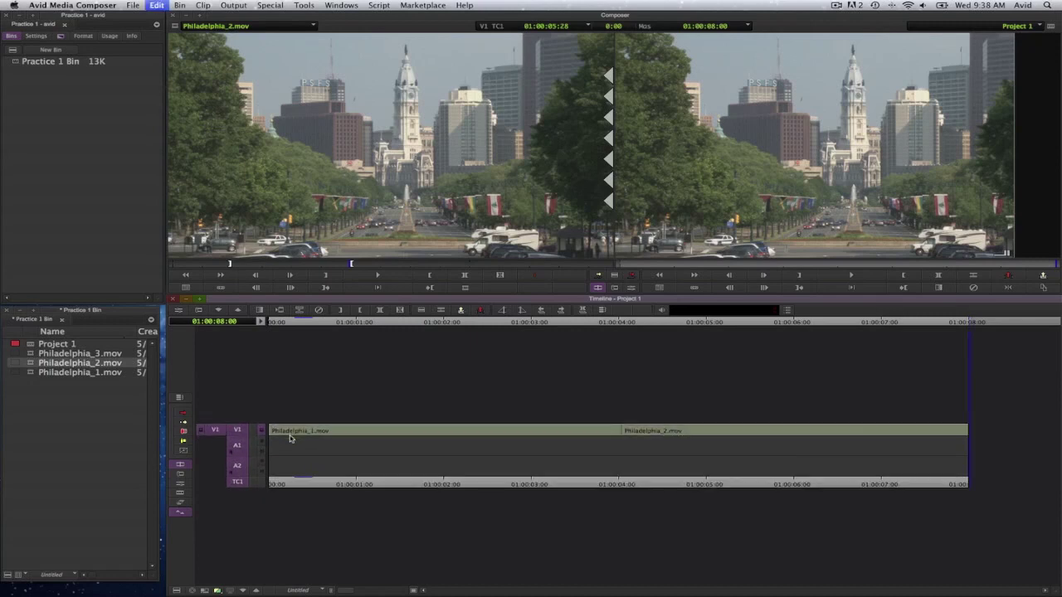
{"action": "key", "text": "super+l"}
{"action": "key", "text": "super+l"}
{"action": "key", "text": "super+l"}
{"action": "key", "text": "super+l"}
{"action": "key", "text": "super+l"}
{"action": "key", "text": "super+l"}
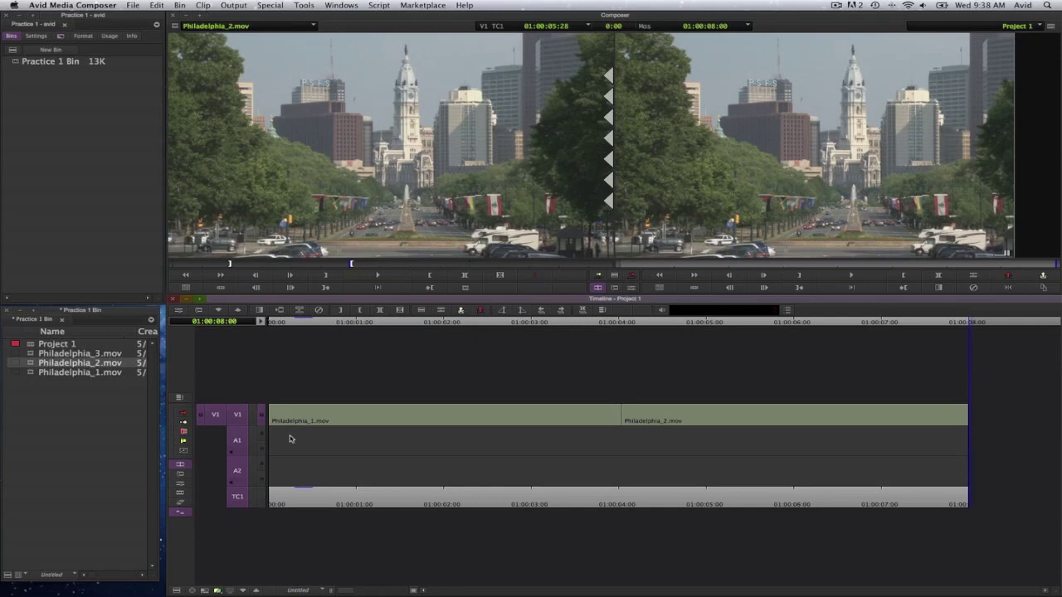
{"action": "key", "text": "super+k"}
{"action": "key", "text": "super+k"}
{"action": "key", "text": "super+k"}
{"action": "key", "text": "super+k"}
{"action": "key", "text": "super+k"}
{"action": "key", "text": "super+k"}
{"action": "key", "text": "super+k"}
{"action": "key", "text": "super+k"}
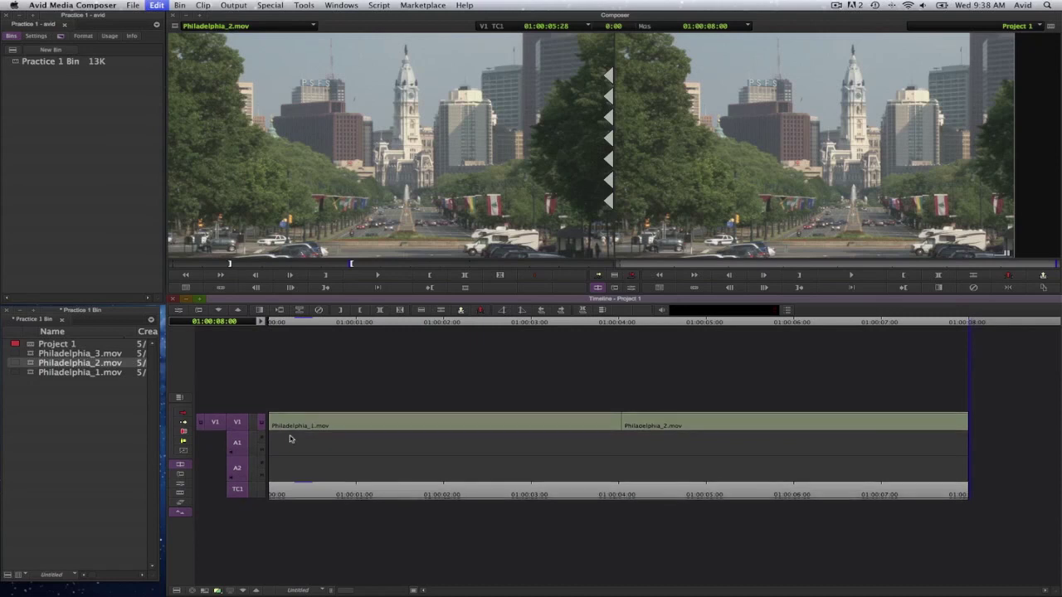
{"action": "key", "text": "super+k"}
{"action": "key", "text": "super+k"}
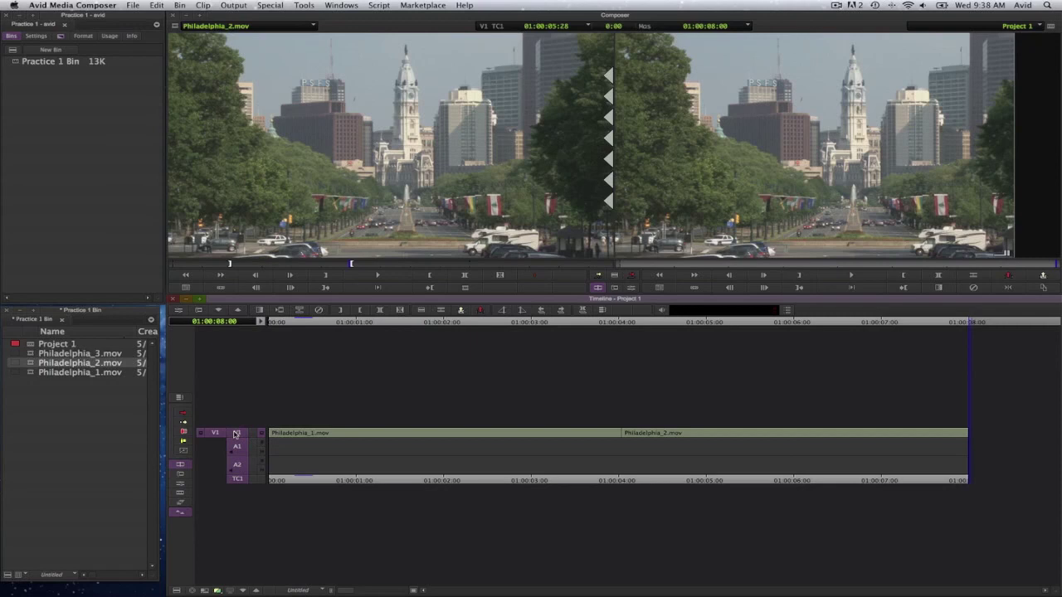
{"action": "left_click", "coordinate": [238, 448]}
{"action": "left_click", "coordinate": [239, 467]}
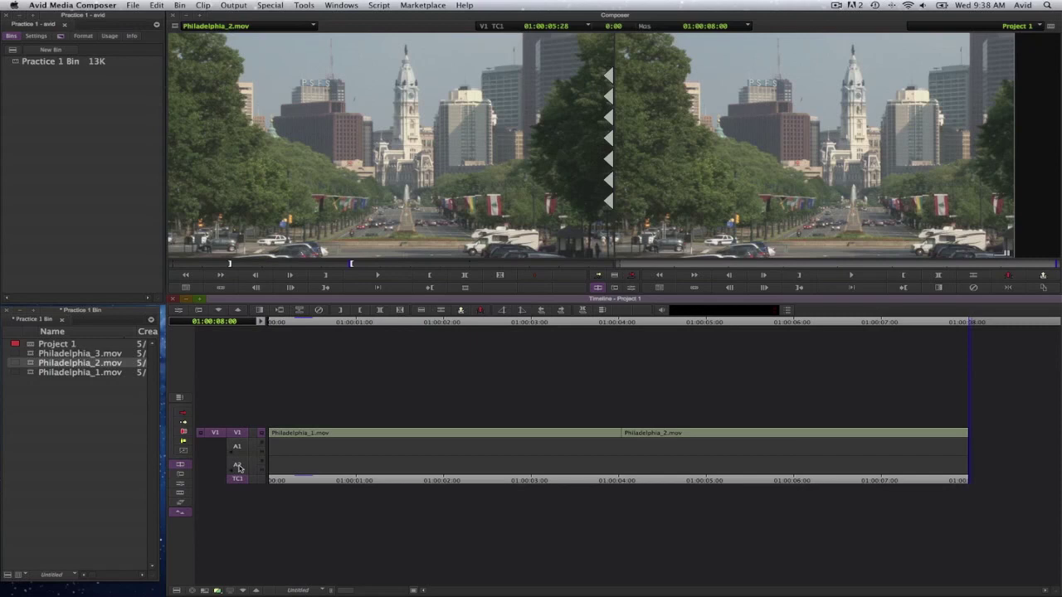
{"action": "key", "text": "super+l"}
{"action": "key", "text": "super+l"}
{"action": "key", "text": "super+l"}
{"action": "key", "text": "super+l"}
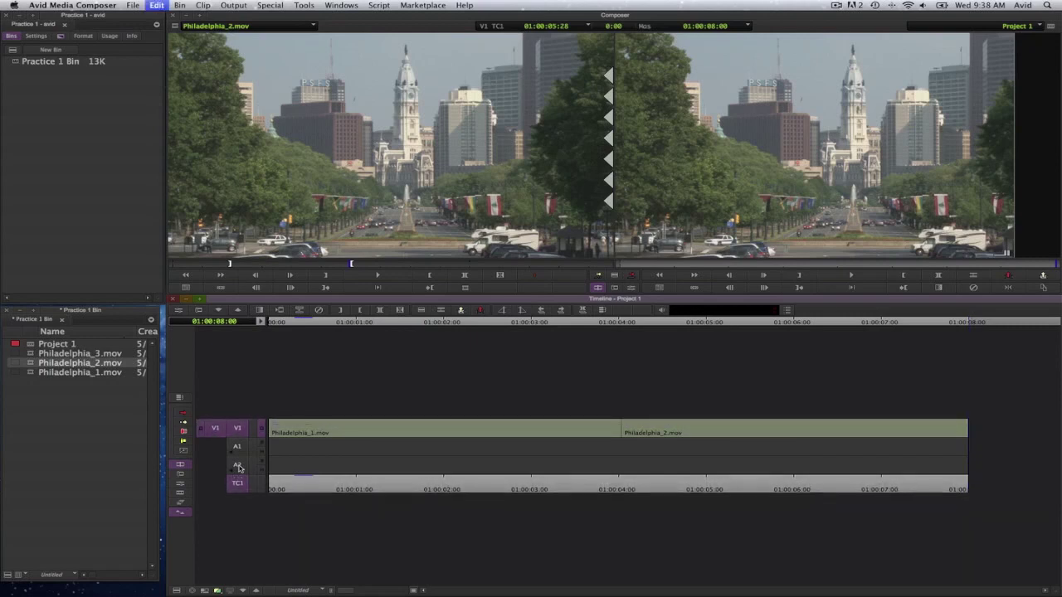
{"action": "key", "text": "super+l"}
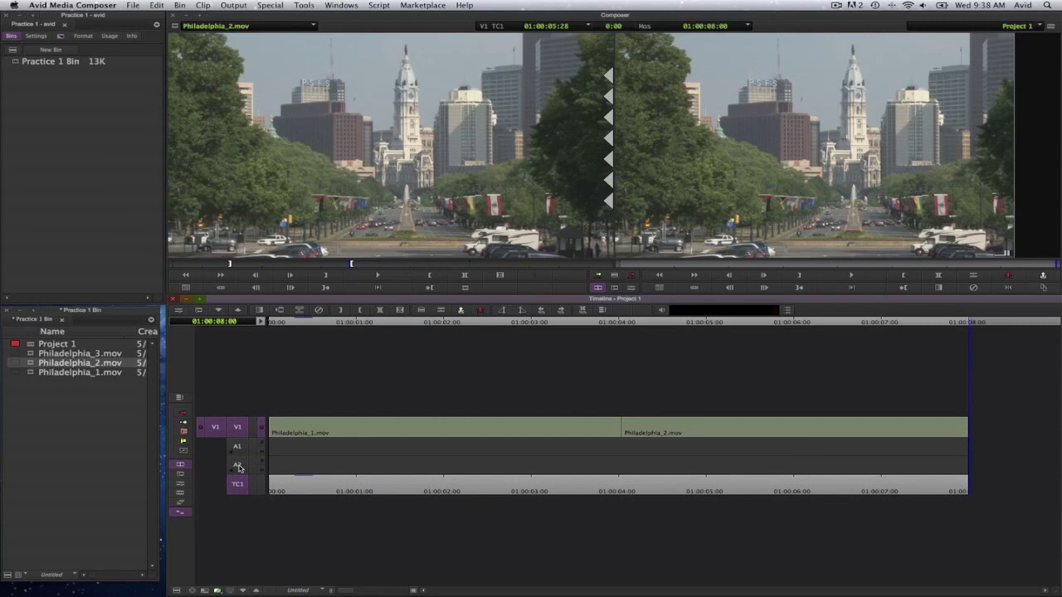
{"action": "key", "text": "super+k"}
{"action": "key", "text": "super+k"}
{"action": "key", "text": "super+k"}
{"action": "key", "text": "super+k"}
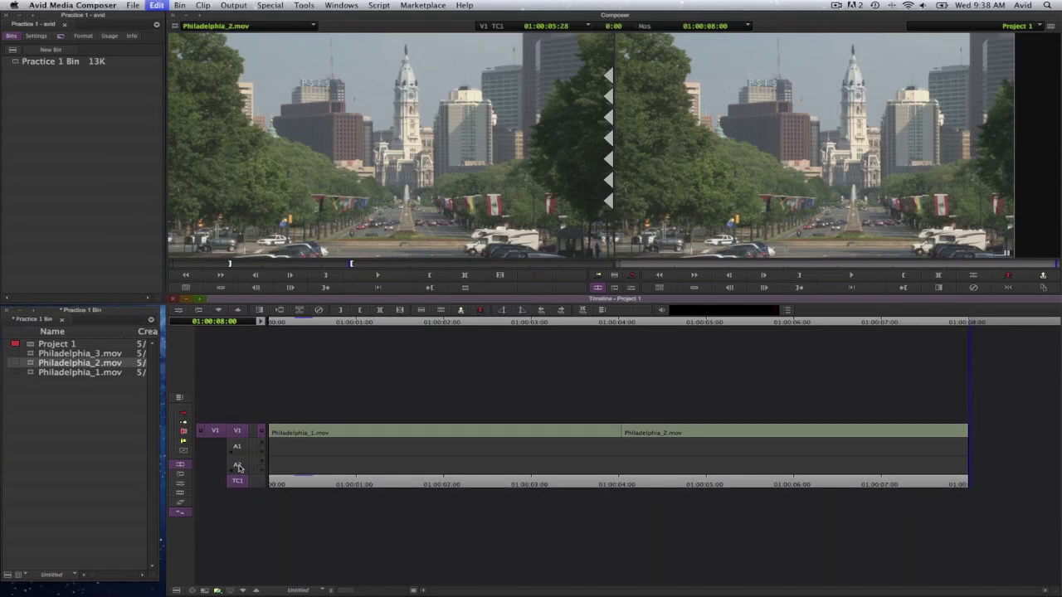
{"action": "key", "text": "super+k"}
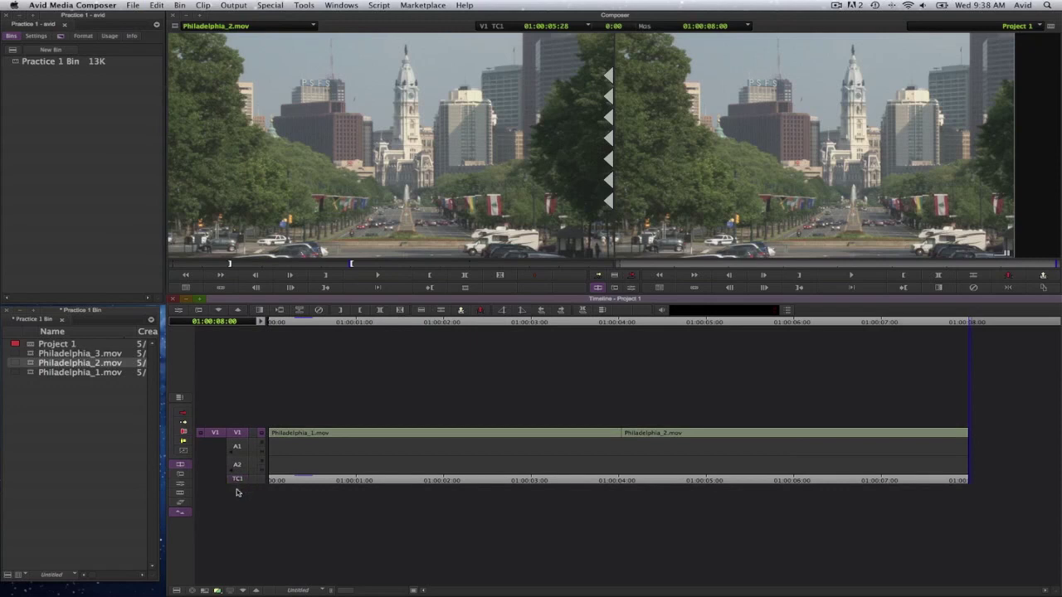
{"action": "key", "text": "super+l"}
{"action": "key", "text": "super+l"}
{"action": "key", "text": "super+l"}
{"action": "key", "text": "super+l"}
{"action": "key", "text": "super+l"}
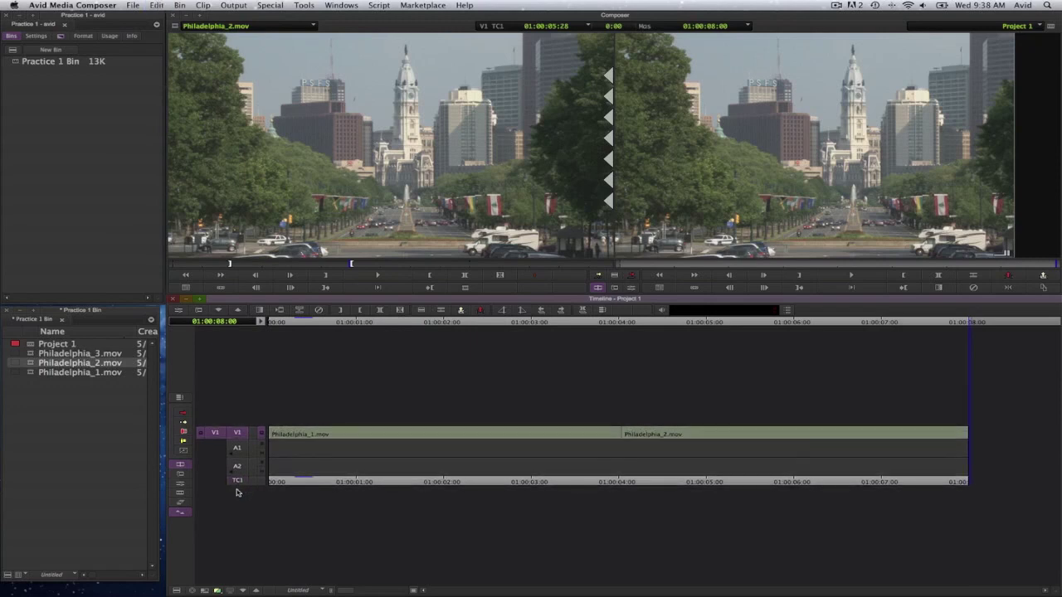
{"action": "key", "text": "super+l"}
{"action": "key", "text": "super+l"}
{"action": "key", "text": "super+l"}
{"action": "key", "text": "super+l"}
{"action": "key", "text": "super+l"}
{"action": "key", "text": "super+l"}
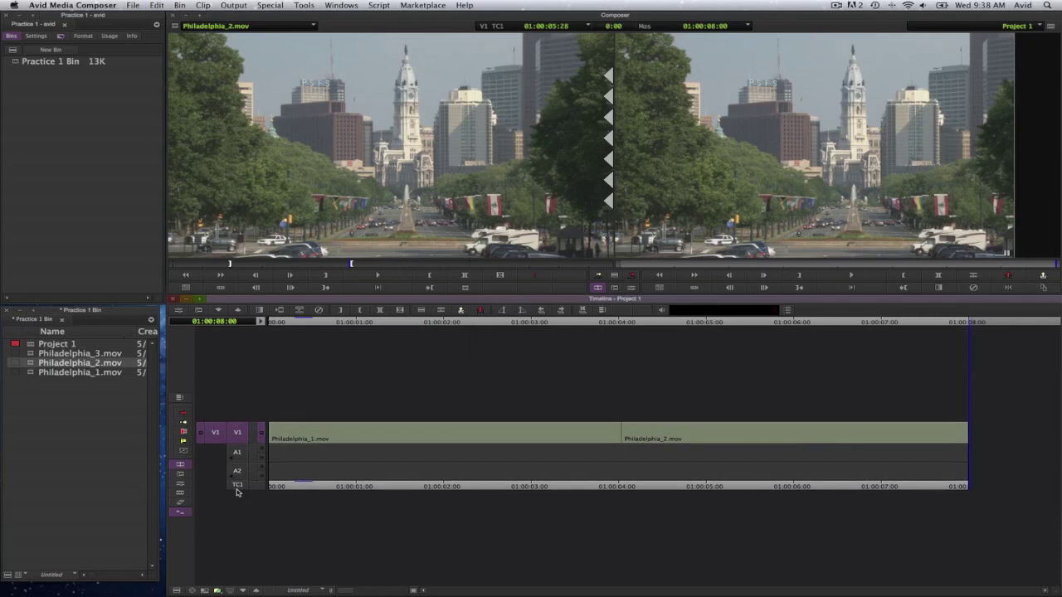
{"action": "key", "text": "super+k"}
{"action": "key", "text": "super+k"}
{"action": "key", "text": "super+k"}
{"action": "key", "text": "super+k"}
{"action": "key", "text": "super+k"}
{"action": "key", "text": "super+k"}
{"action": "key", "text": "super+k"}
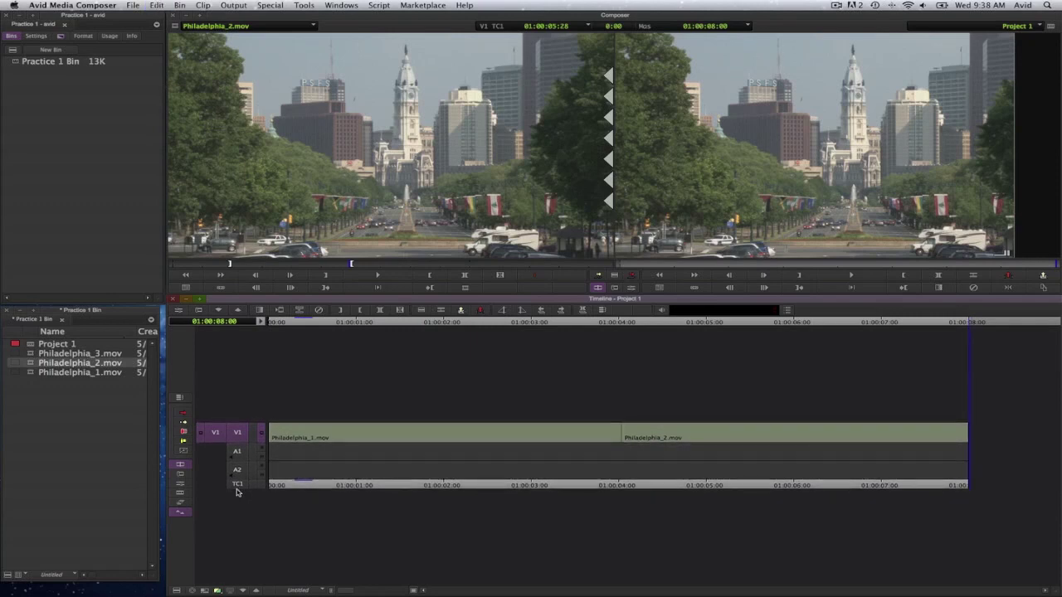
{"action": "key", "text": "super+l"}
{"action": "key", "text": "super+l"}
{"action": "key", "text": "super+l"}
{"action": "key", "text": "super+l"}
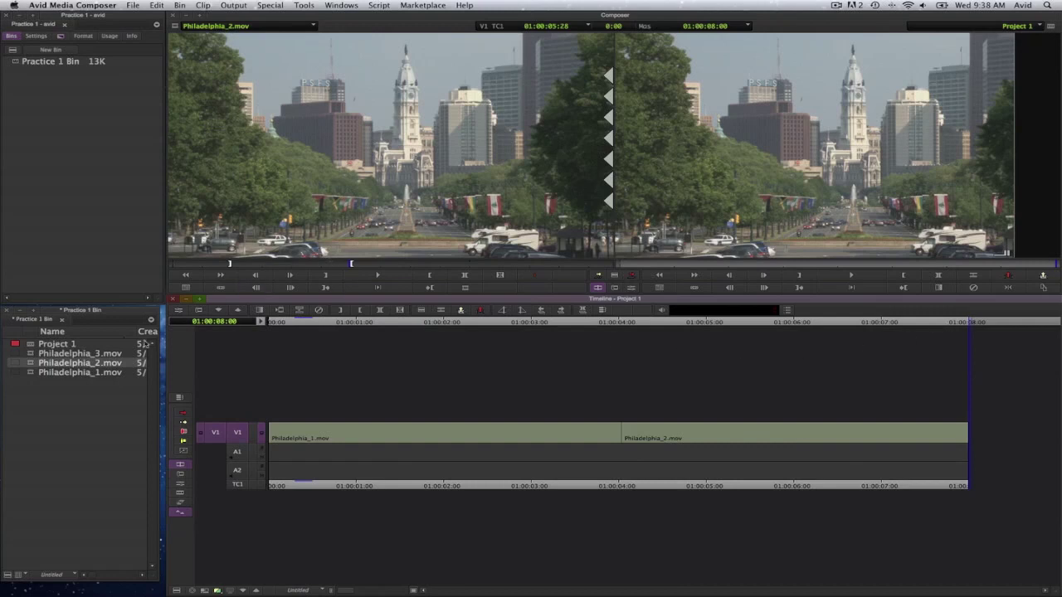
Load Philadelphia_3.mov in the source monitor and mark an In point near 01:00:02:00
{"action": "double_click", "coordinate": [30, 355]}
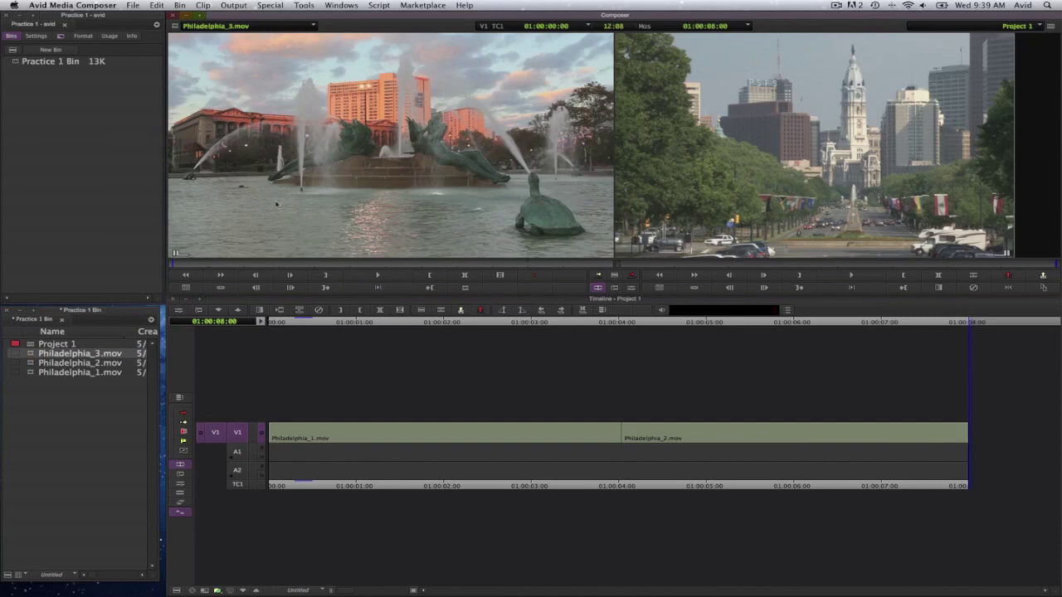
{"action": "key", "text": "l"}
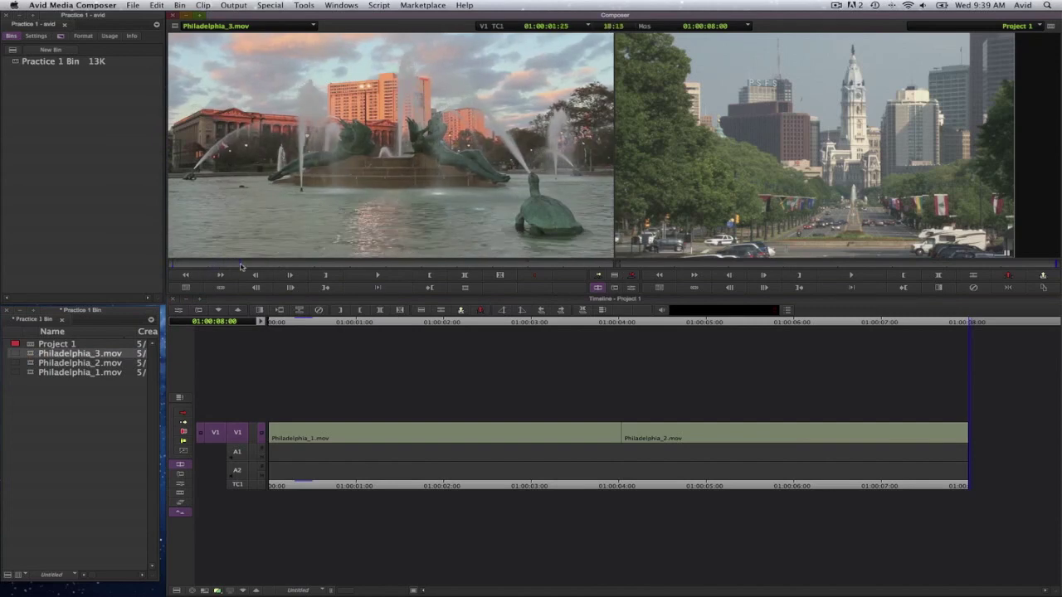
{"action": "left_click", "coordinate": [234, 265]}
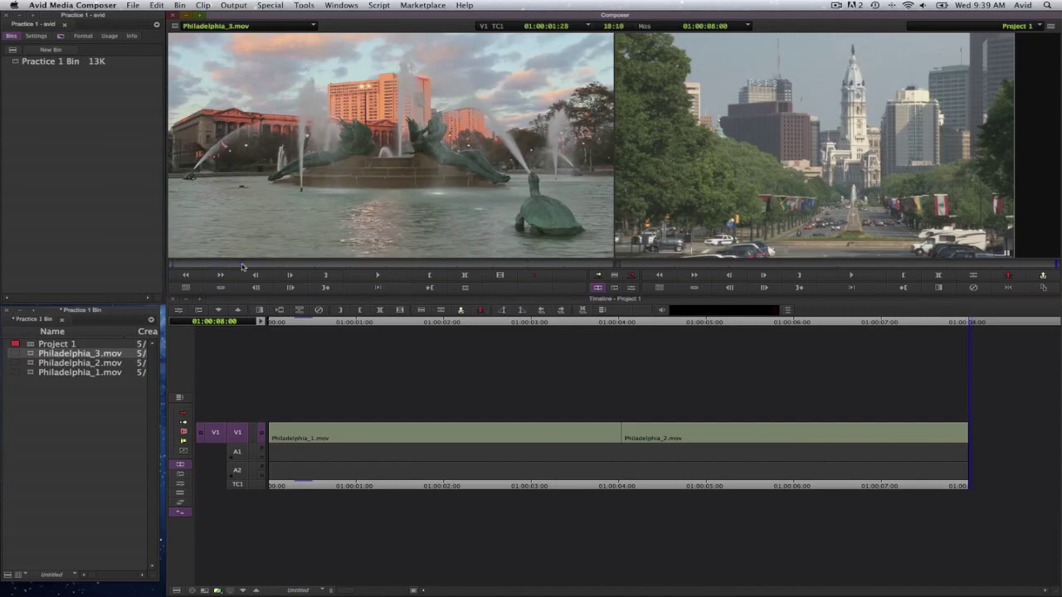
{"action": "left_click_drag", "start_coordinate": [234, 266], "coordinate": [244, 267]}
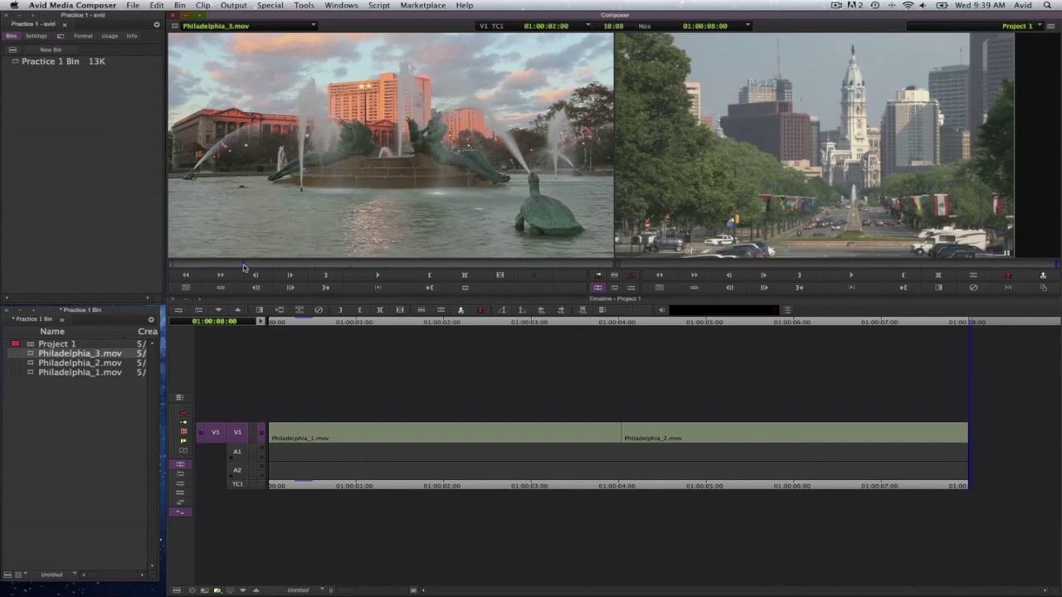
{"action": "key", "text": "i"}
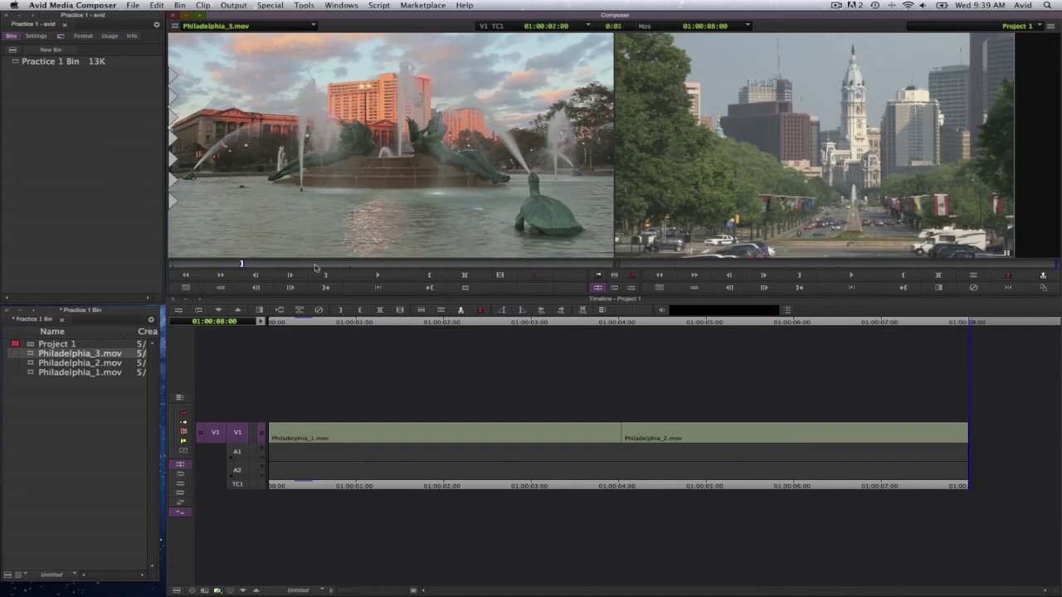
Mark the Out point around 01:00:06:04 and move the timeline position back toward the cut
{"action": "left_click", "coordinate": [340, 265]}
{"action": "left_click", "coordinate": [456, 265]}
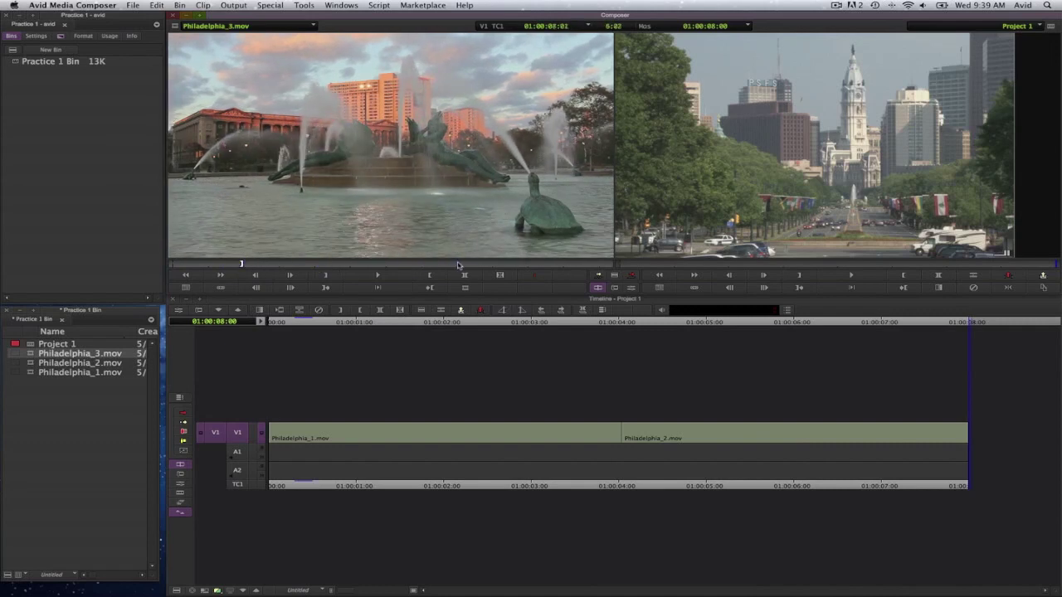
{"action": "left_click_drag", "start_coordinate": [456, 265], "coordinate": [391, 266]}
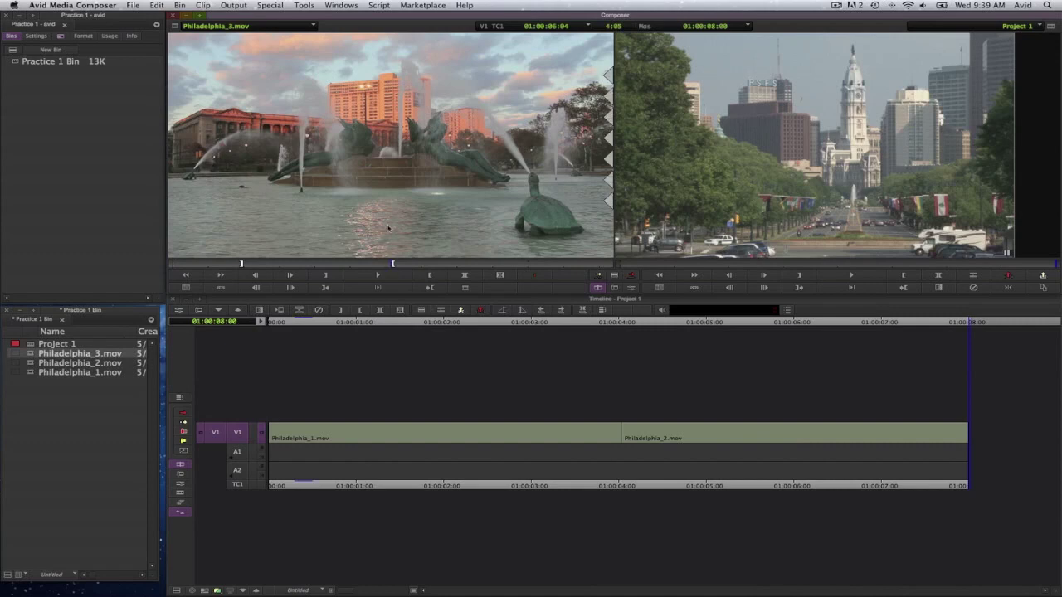
{"action": "left_click", "coordinate": [970, 324]}
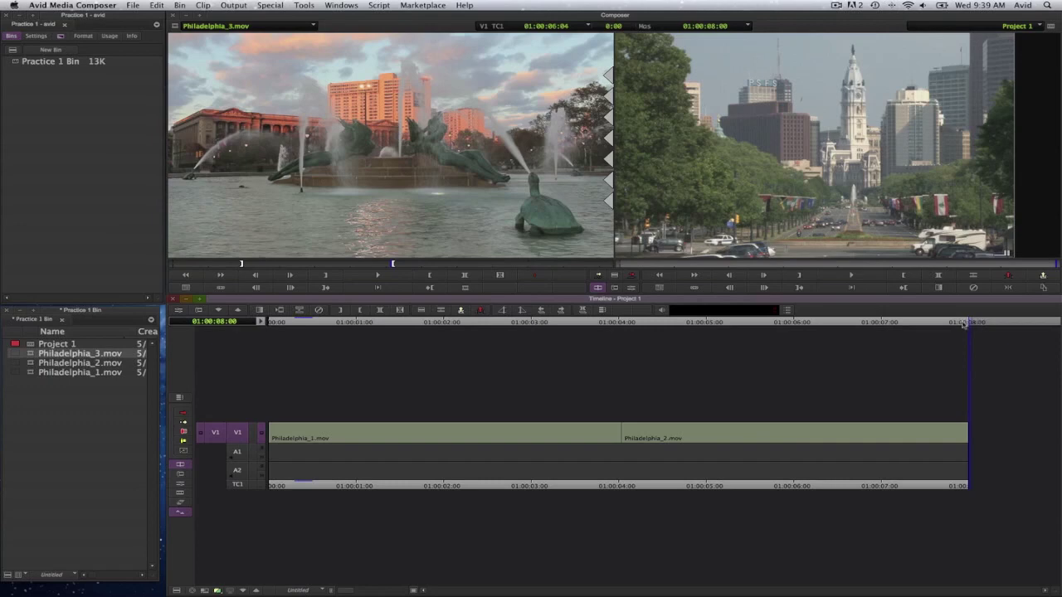
{"action": "left_click_drag", "start_coordinate": [965, 324], "coordinate": [637, 330]}
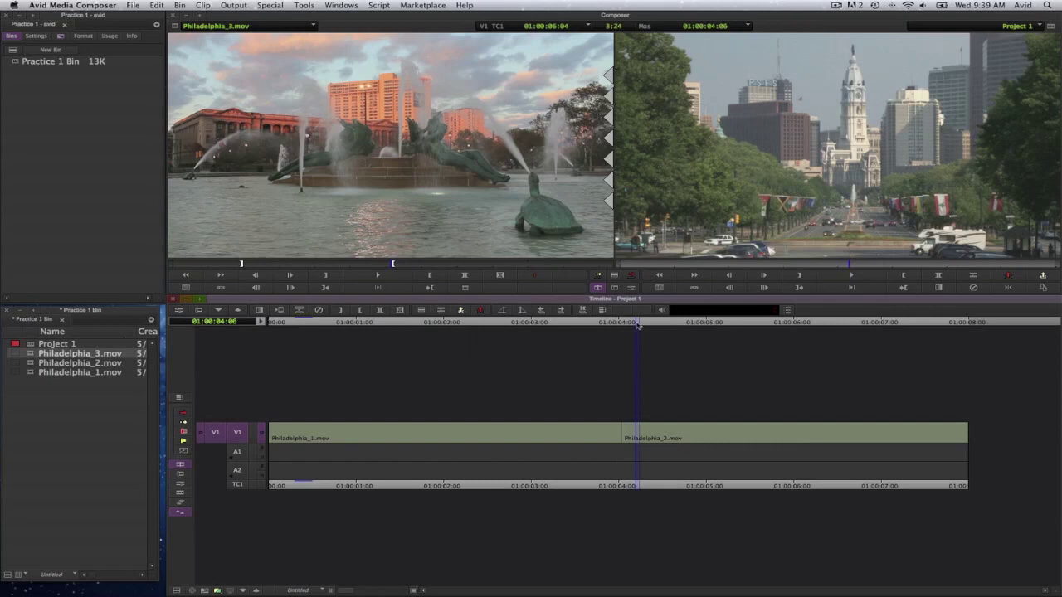
Splice the marked fountain portion in at the Philadelphia_1/Philadelphia_2 cut, extending the sequence to about 01:00:12
{"action": "key", "text": "a"}
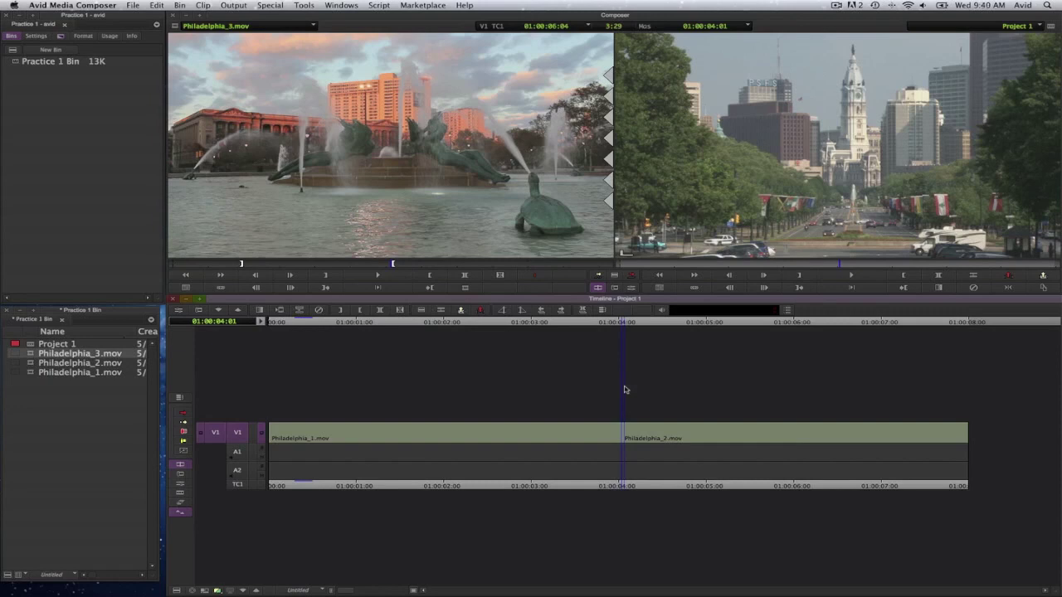
{"action": "key", "text": "v"}
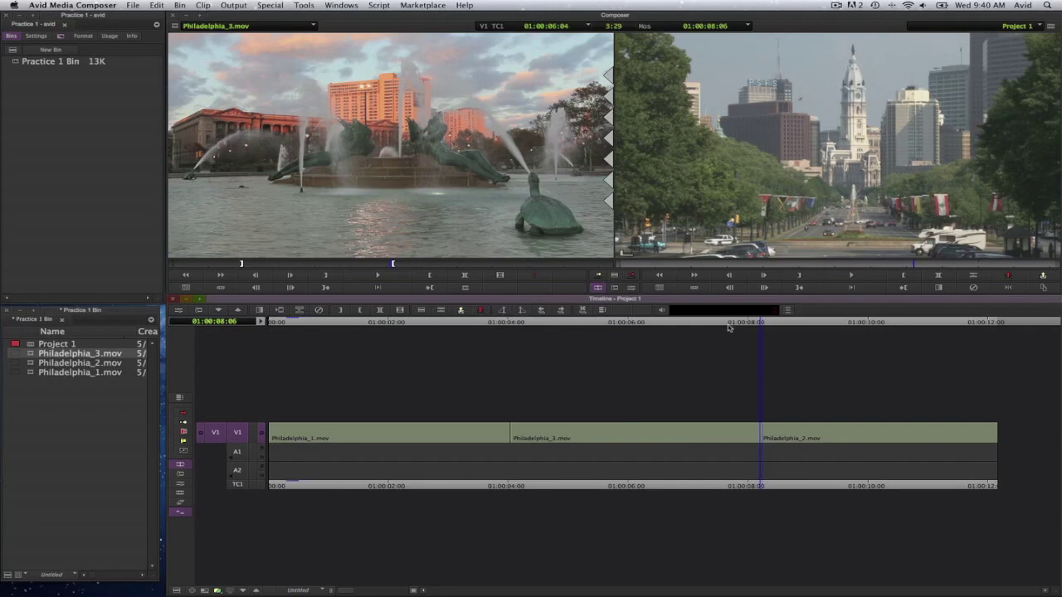
{"action": "left_click_drag", "start_coordinate": [759, 325], "coordinate": [265, 365]}
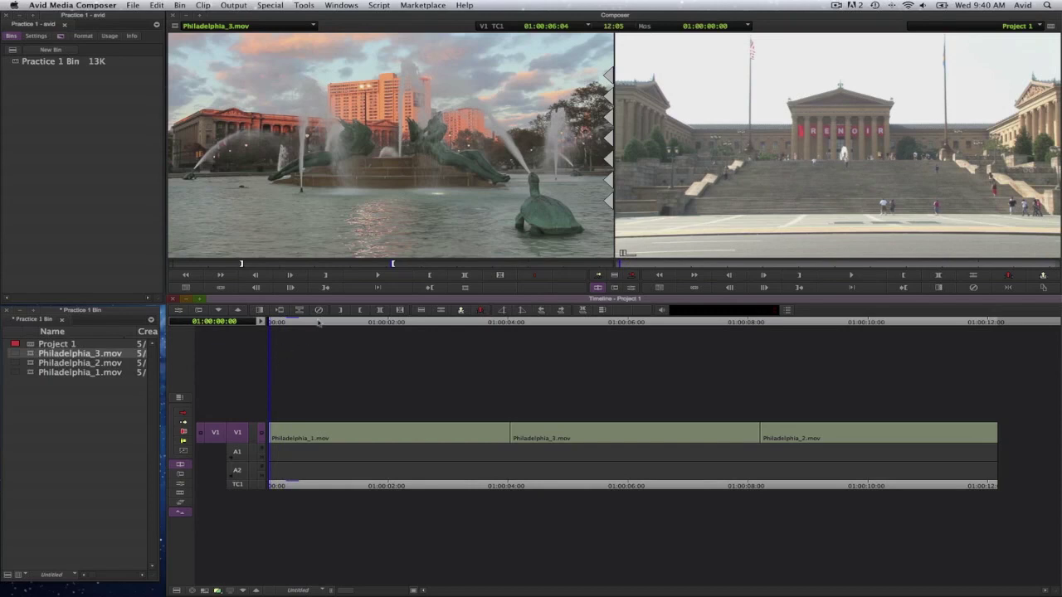
{"action": "left_click_drag", "start_coordinate": [324, 323], "coordinate": [241, 323]}
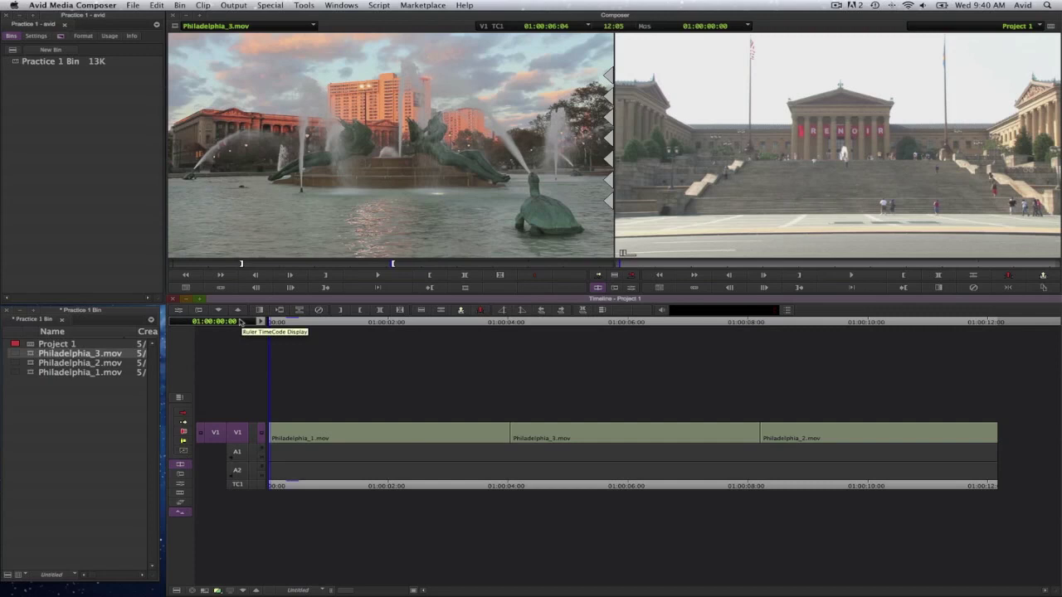
{"action": "key", "text": "space"}
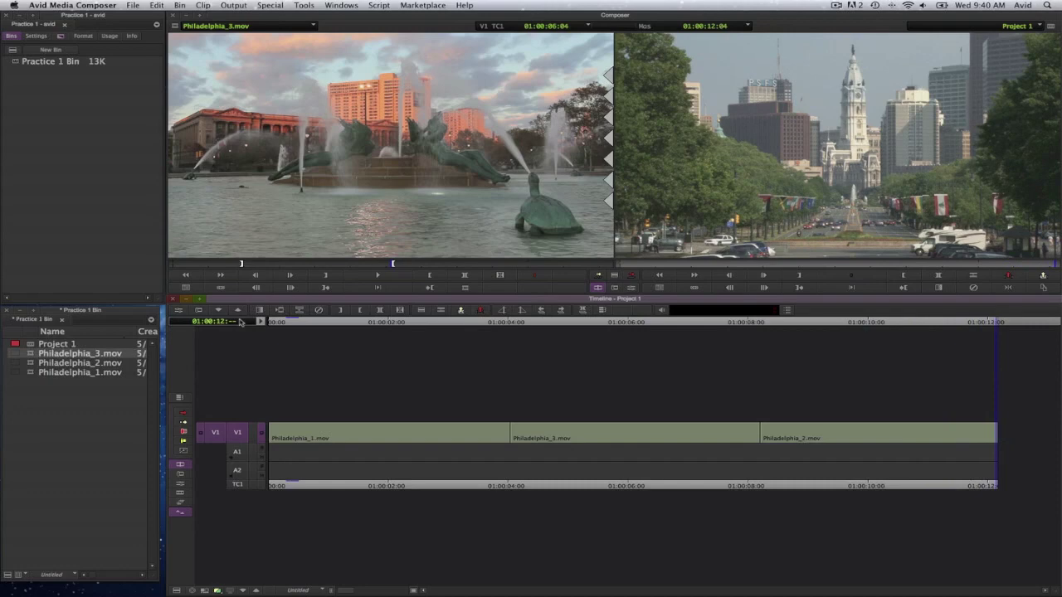
{"action": "left_click_drag", "start_coordinate": [590, 325], "coordinate": [247, 352]}
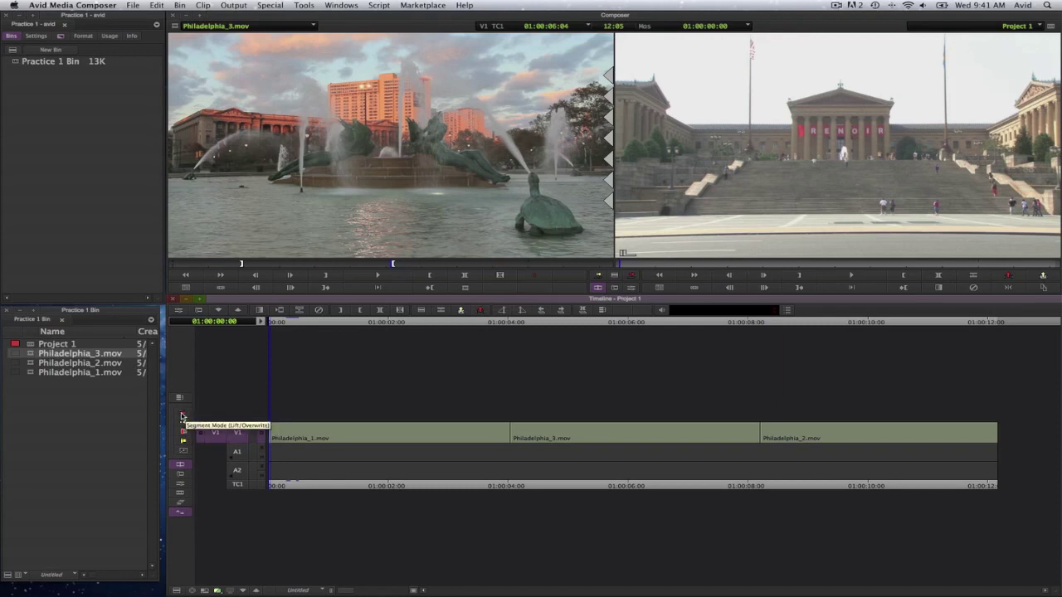
{"action": "left_click", "coordinate": [184, 416]}
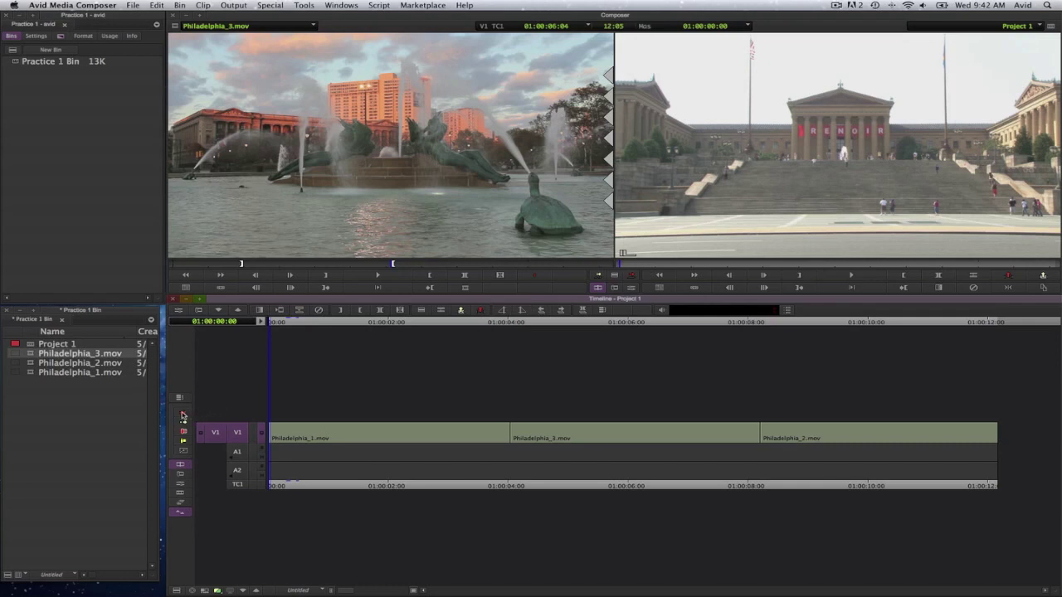
{"action": "left_click", "coordinate": [183, 416]}
{"action": "left_click", "coordinate": [608, 434]}
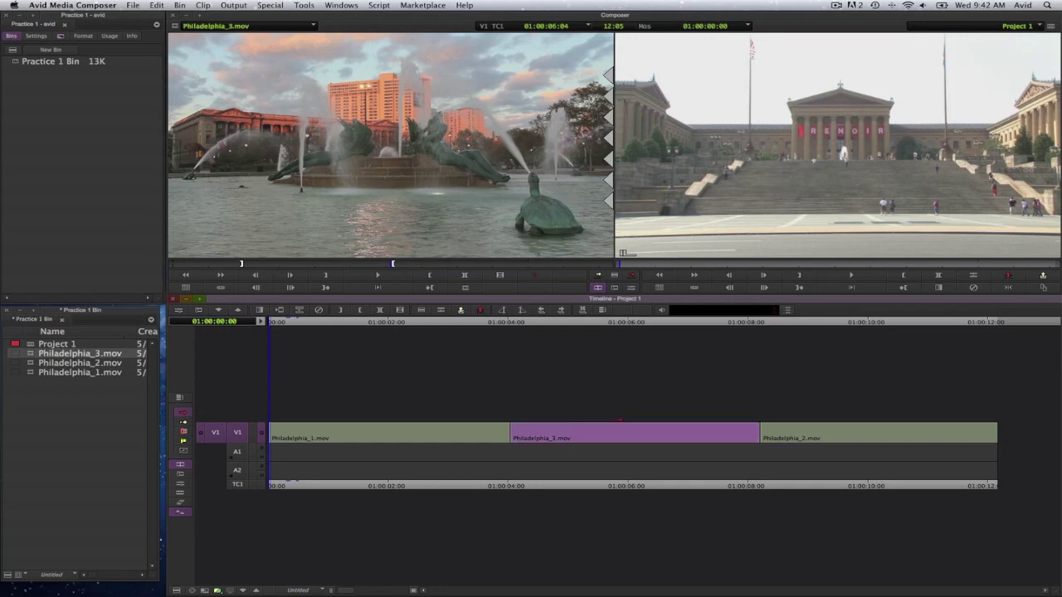
{"action": "left_click_drag", "start_coordinate": [609, 434], "coordinate": [1058, 441]}
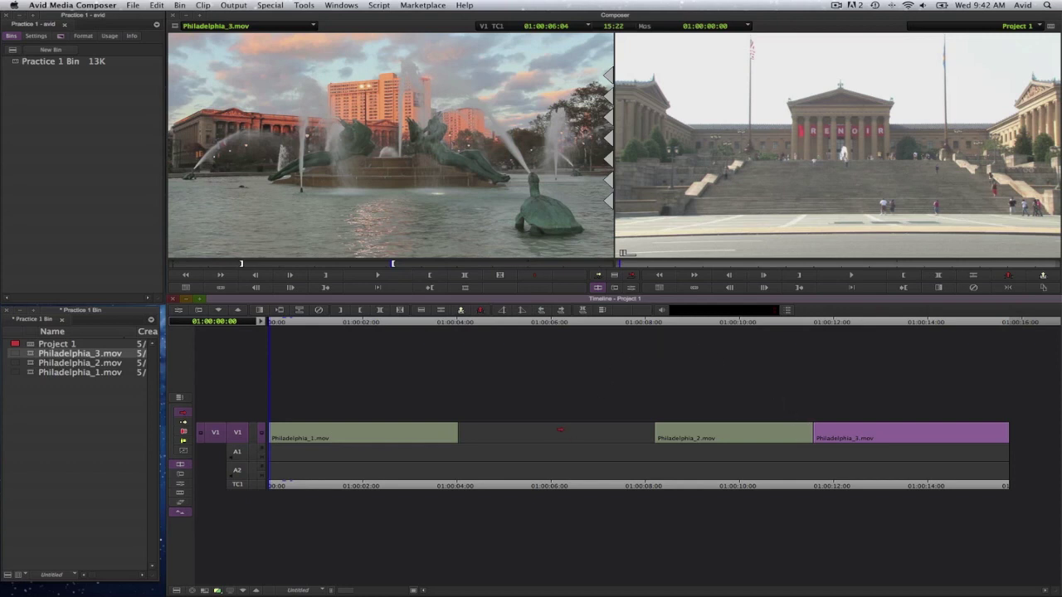
{"action": "left_click_drag", "start_coordinate": [560, 430], "coordinate": [560, 429]}
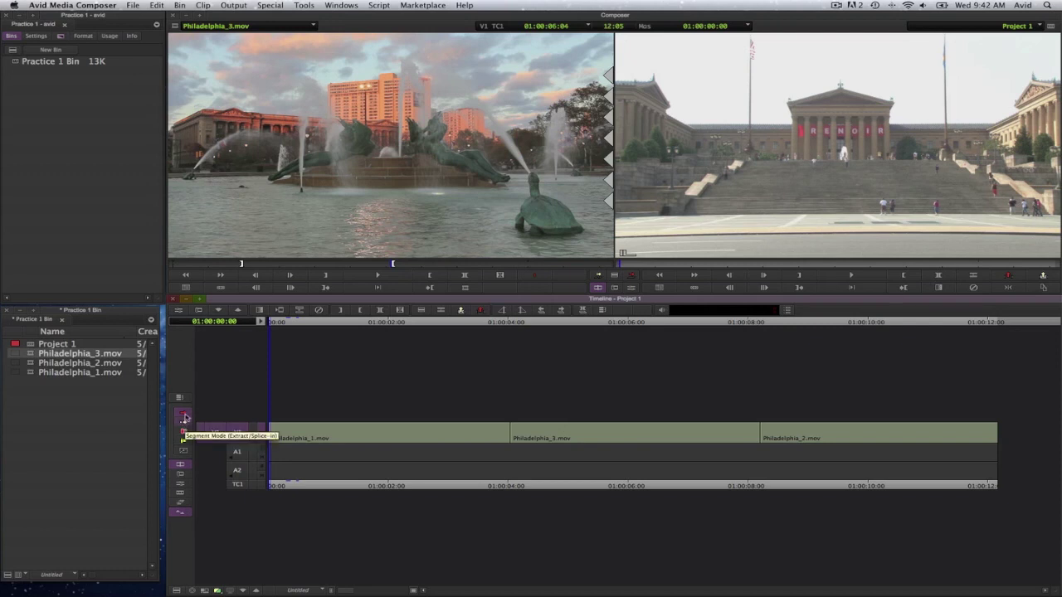
{"action": "left_click", "coordinate": [183, 425]}
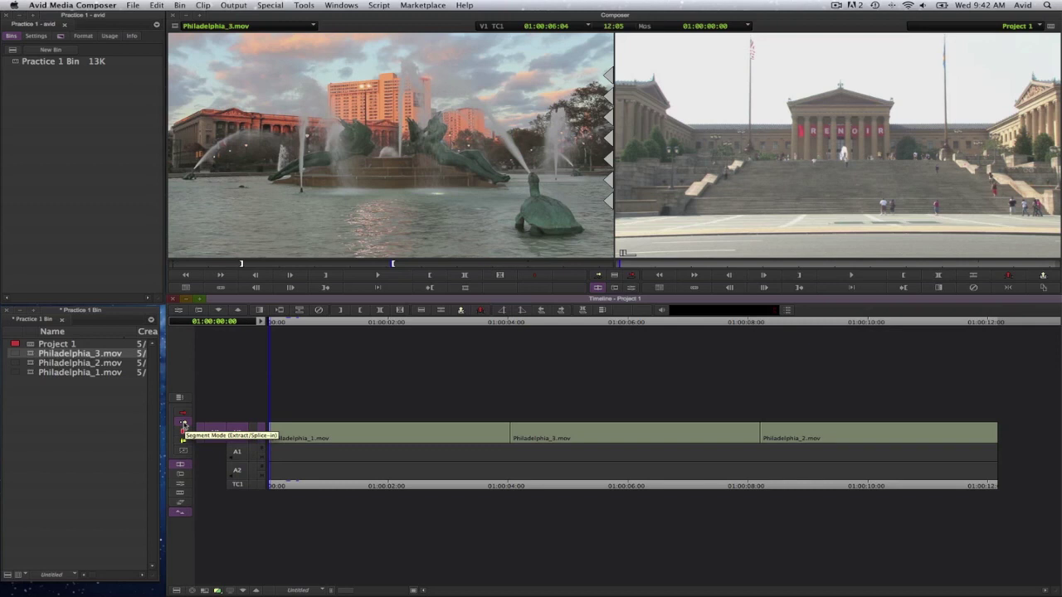
Drag Philadelphia_3 to the head of V1, ahead of Philadelphia_1, then switch segment mode off
{"action": "left_click", "coordinate": [635, 440]}
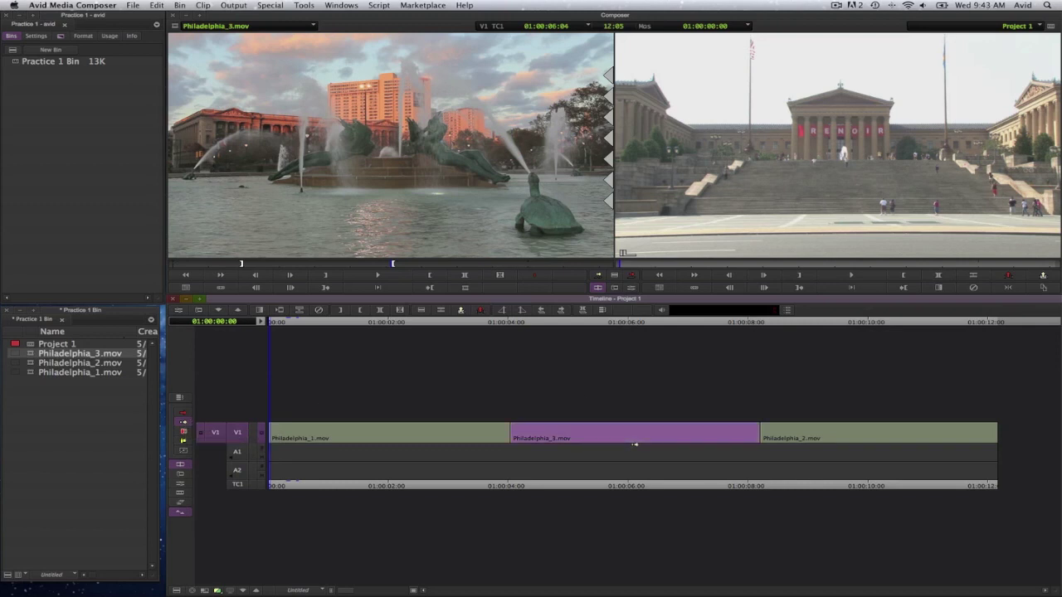
{"action": "left_click_drag", "start_coordinate": [610, 445], "coordinate": [393, 447]}
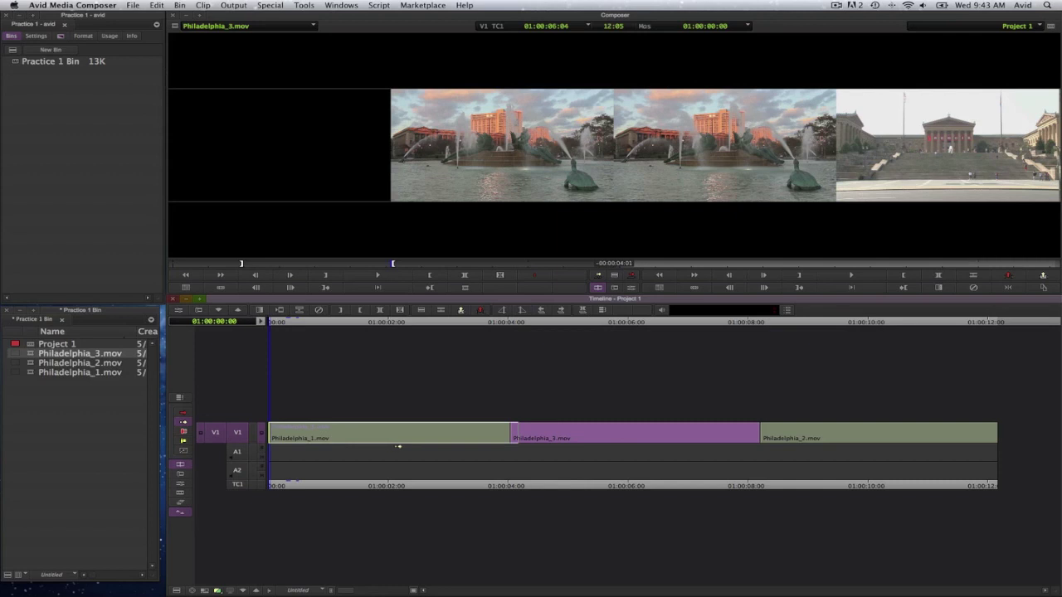
{"action": "left_click_drag", "start_coordinate": [399, 446], "coordinate": [394, 445]}
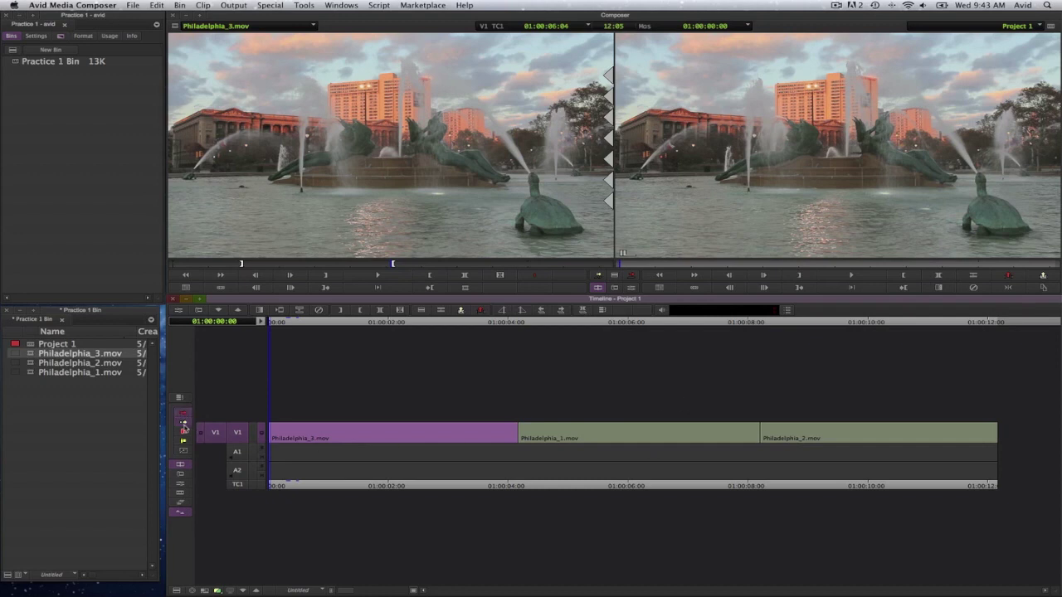
{"action": "left_click", "coordinate": [186, 415]}
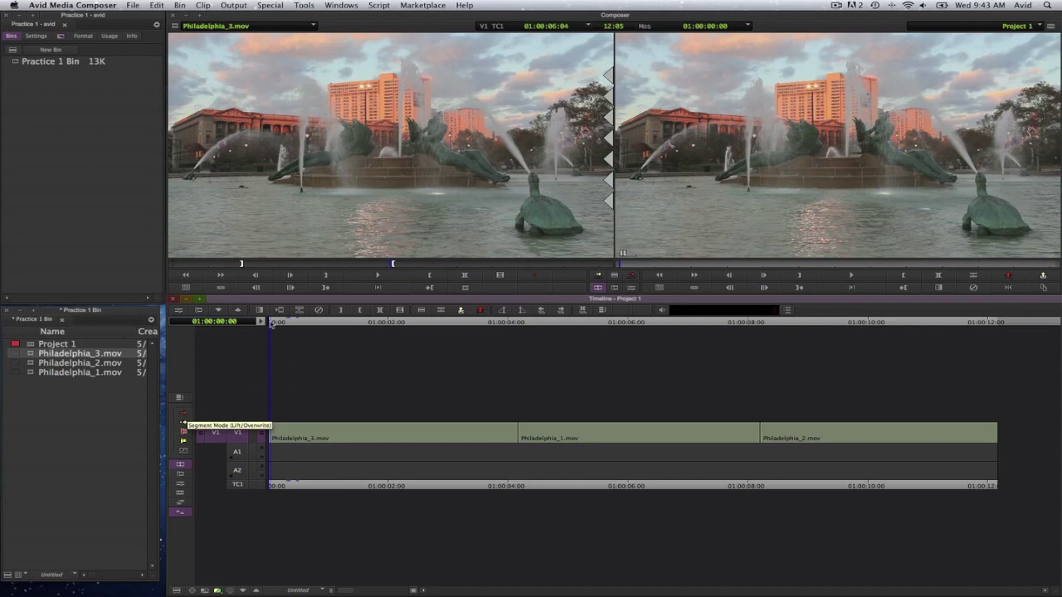
Park the position indicator near the start of the 12:05 sequence
{"action": "left_click_drag", "start_coordinate": [273, 323], "coordinate": [257, 359]}
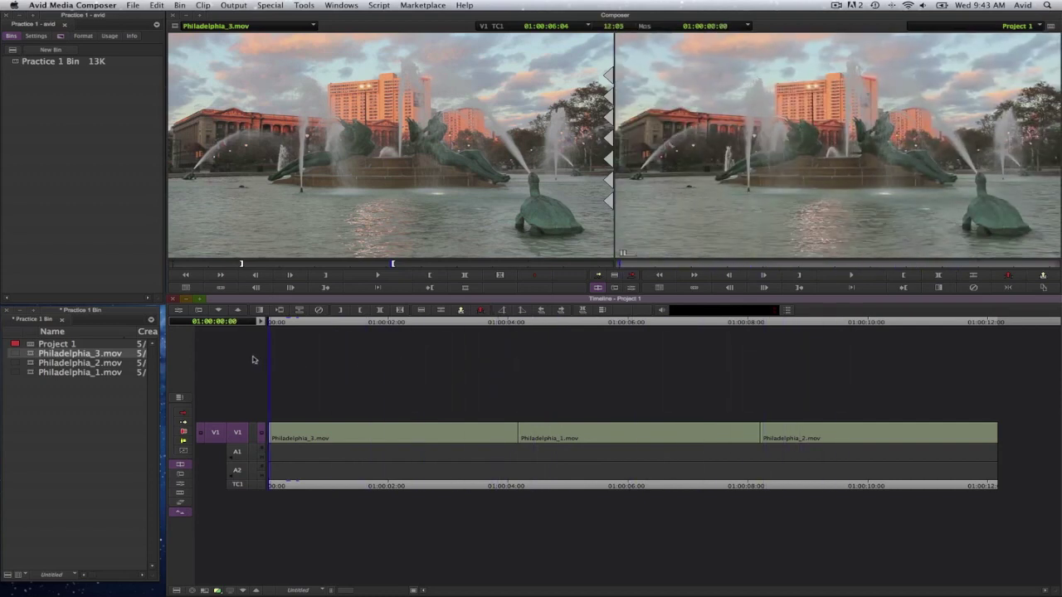